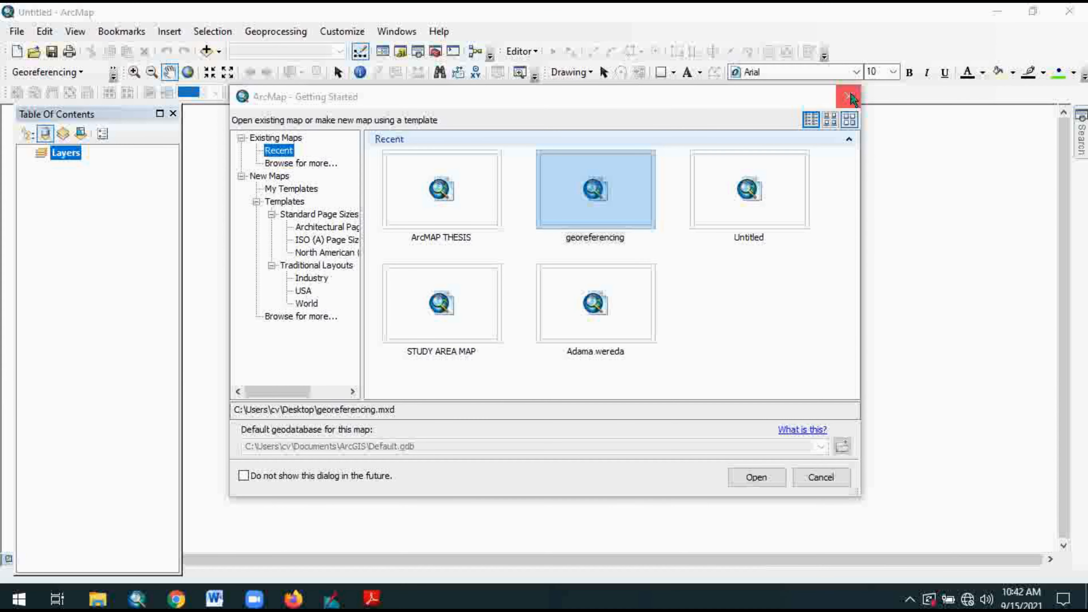
- Dismiss the Getting Started dialog and open the Add XY Data tool
left_click(847, 96)
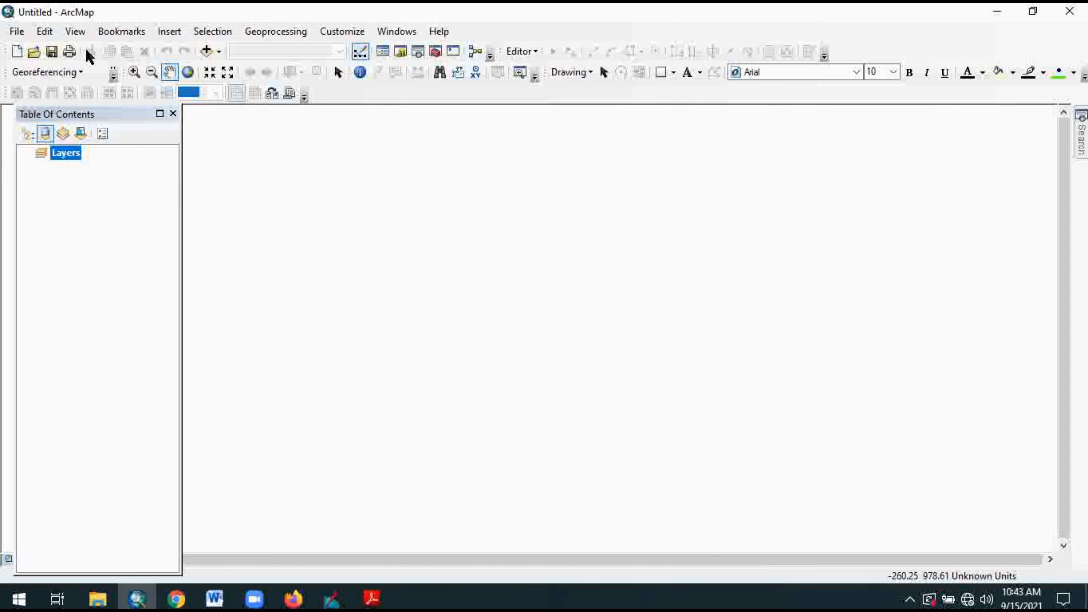
left_click(15, 32)
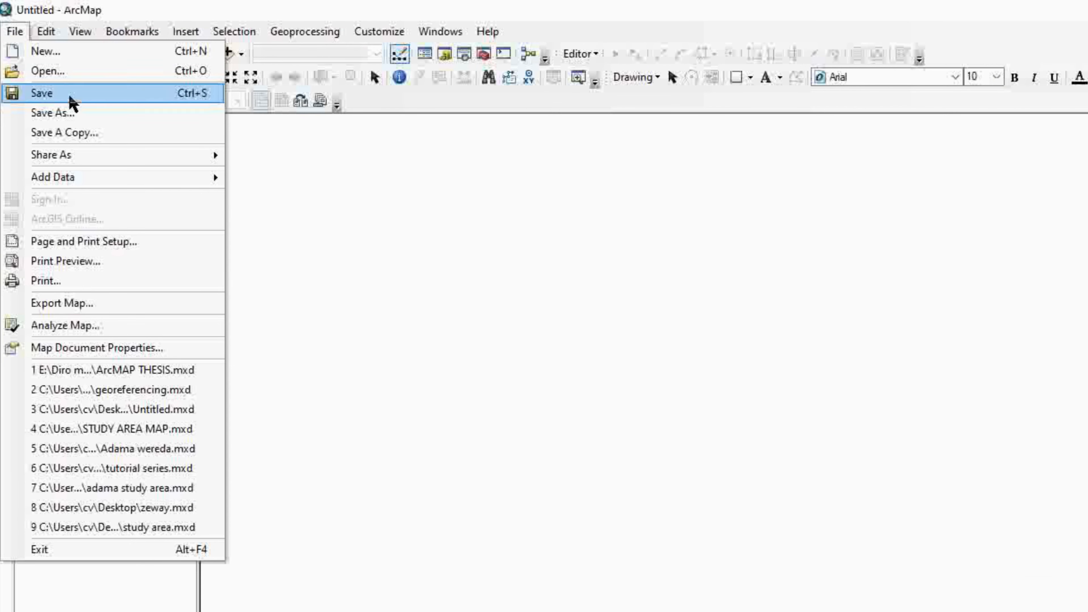
mouse_move(162, 184)
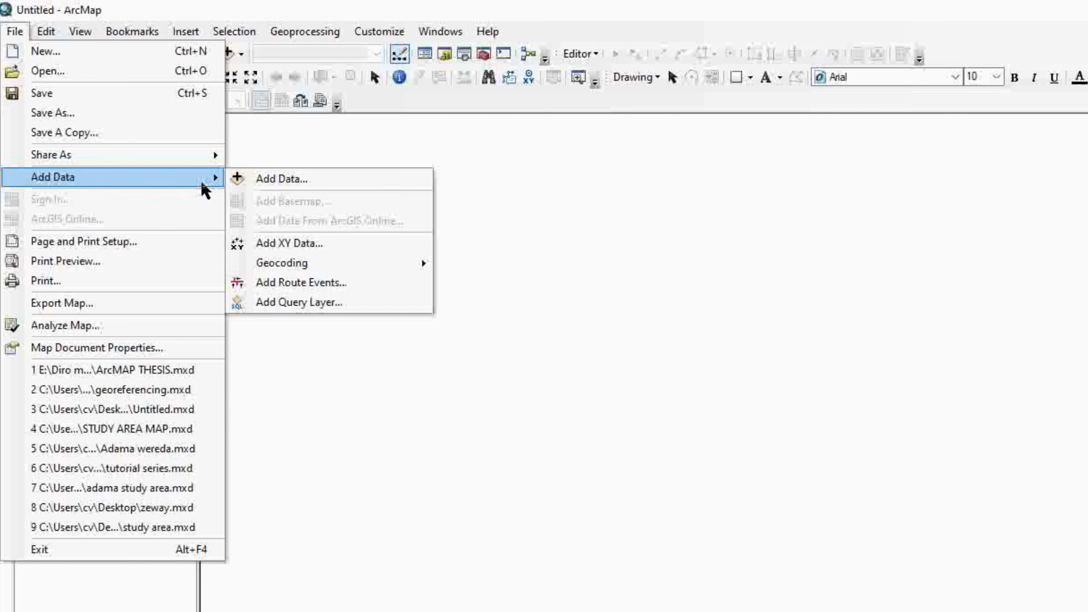
left_click(278, 244)
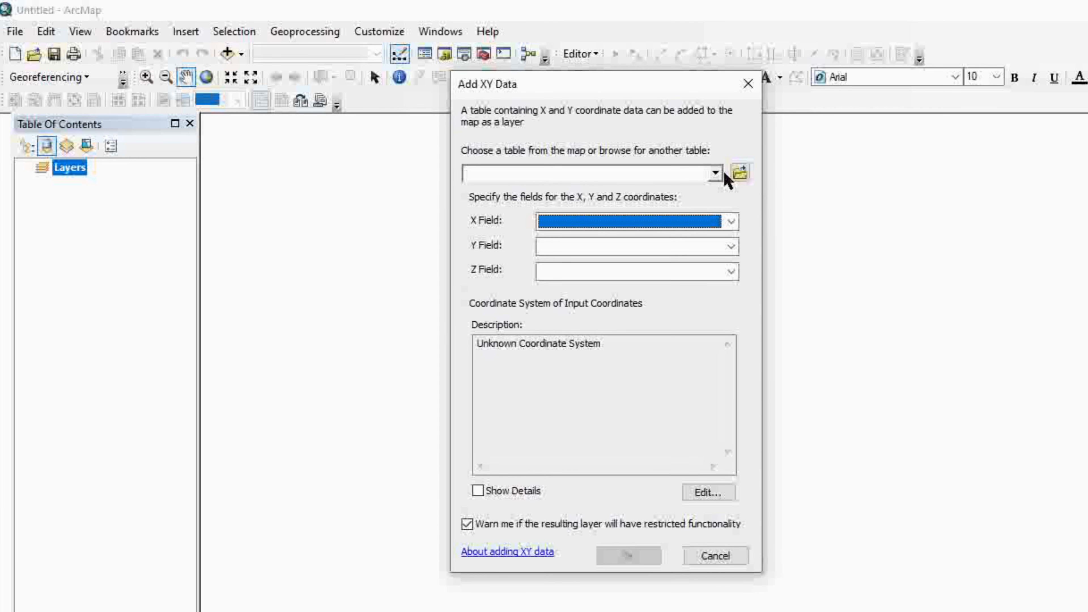
- Choose Sheet1$ of POINT DATA THESIS.xlsx from the msc thesis folder on E: as the table, with x proj# as the X field
left_click(739, 172)
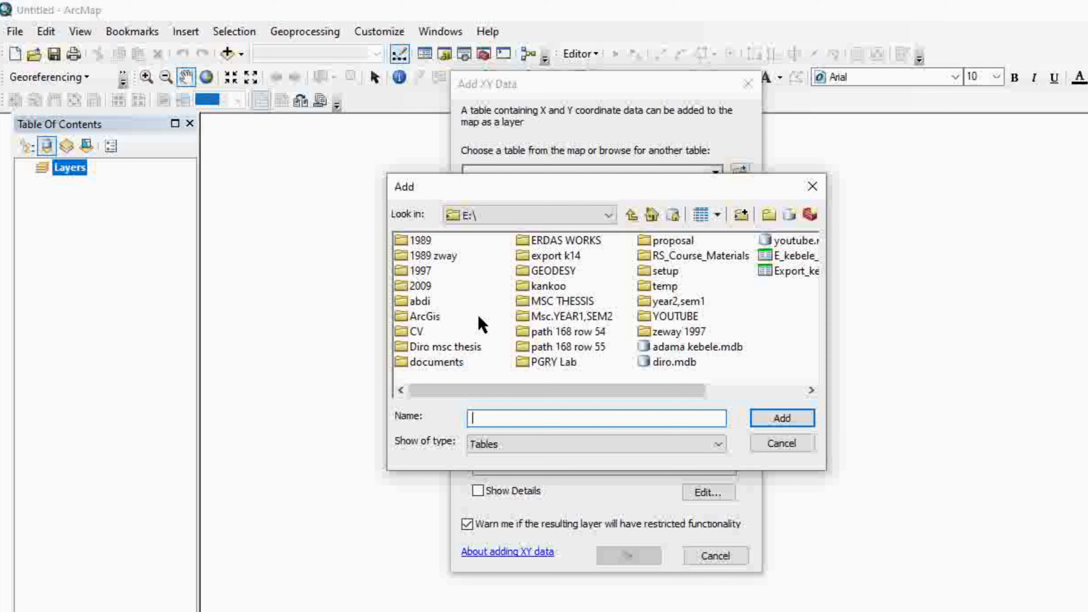
double_click(425, 347)
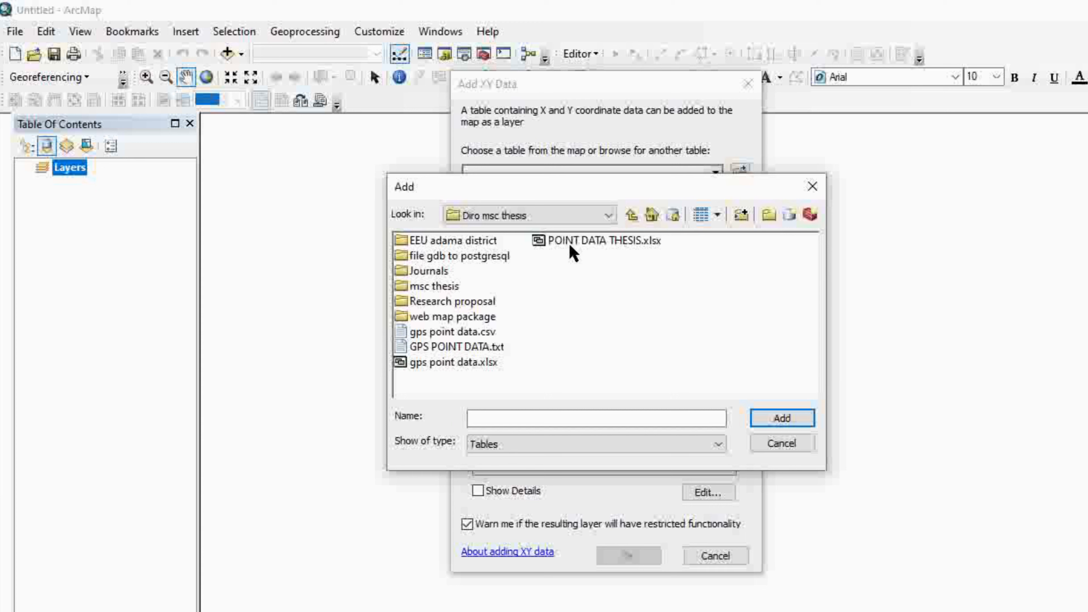
left_click(560, 242)
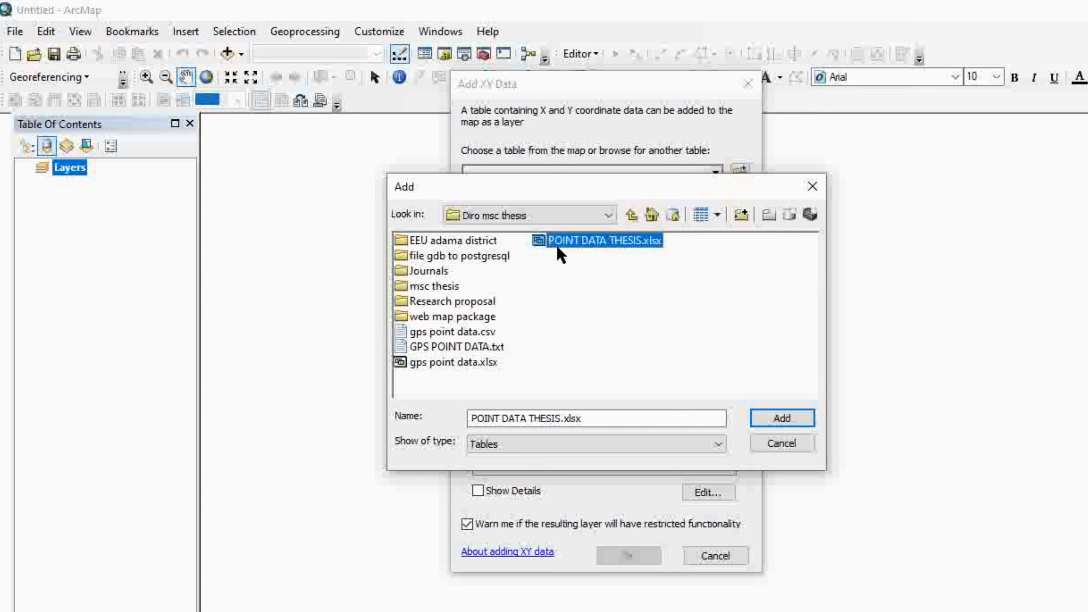
double_click(575, 241)
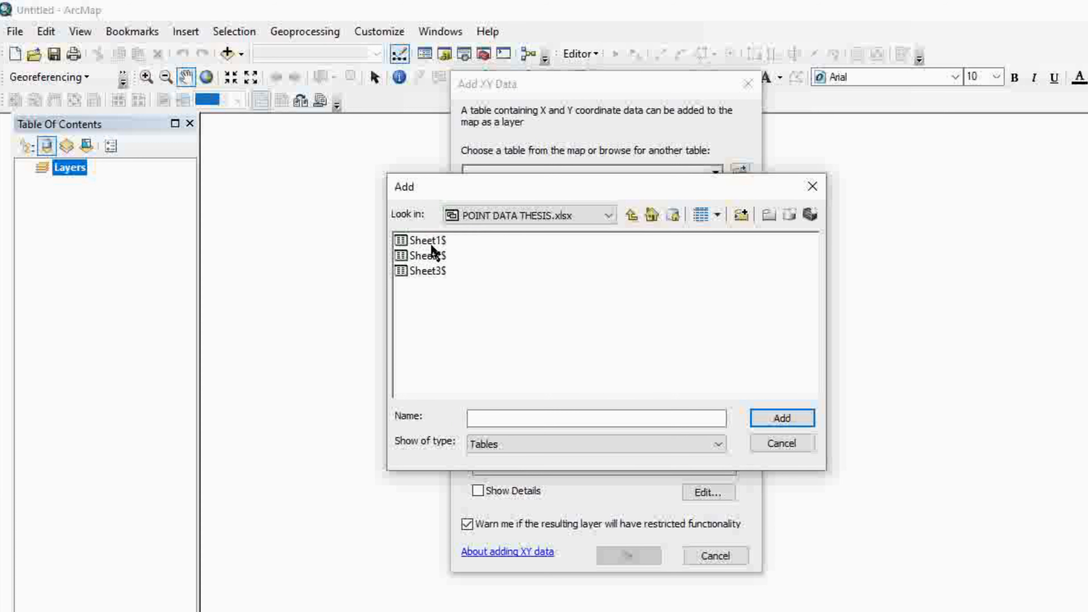
left_click(419, 243)
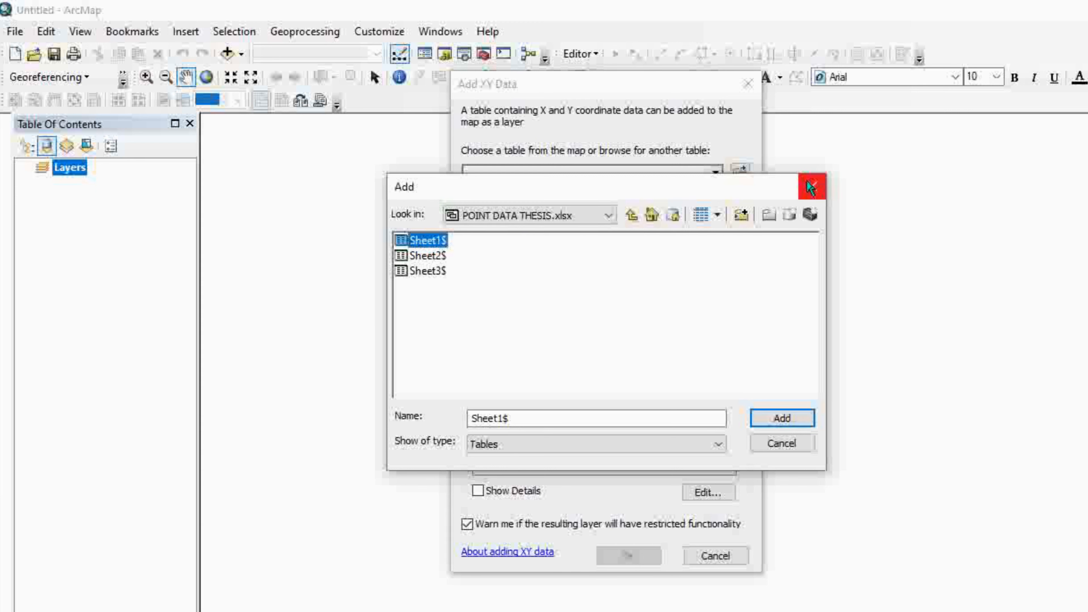
left_click(782, 418)
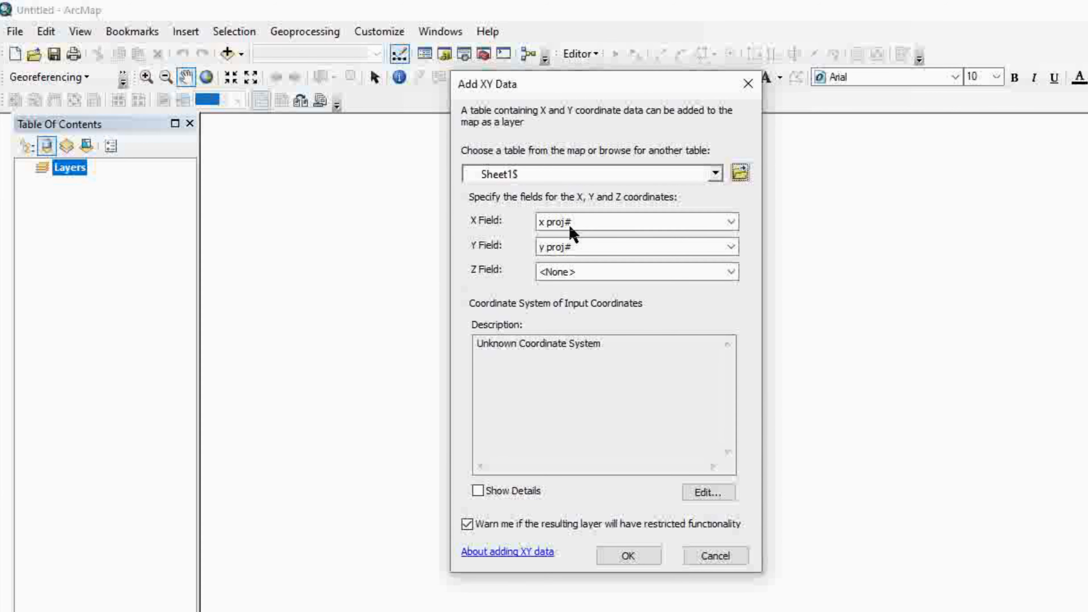
left_click(731, 227)
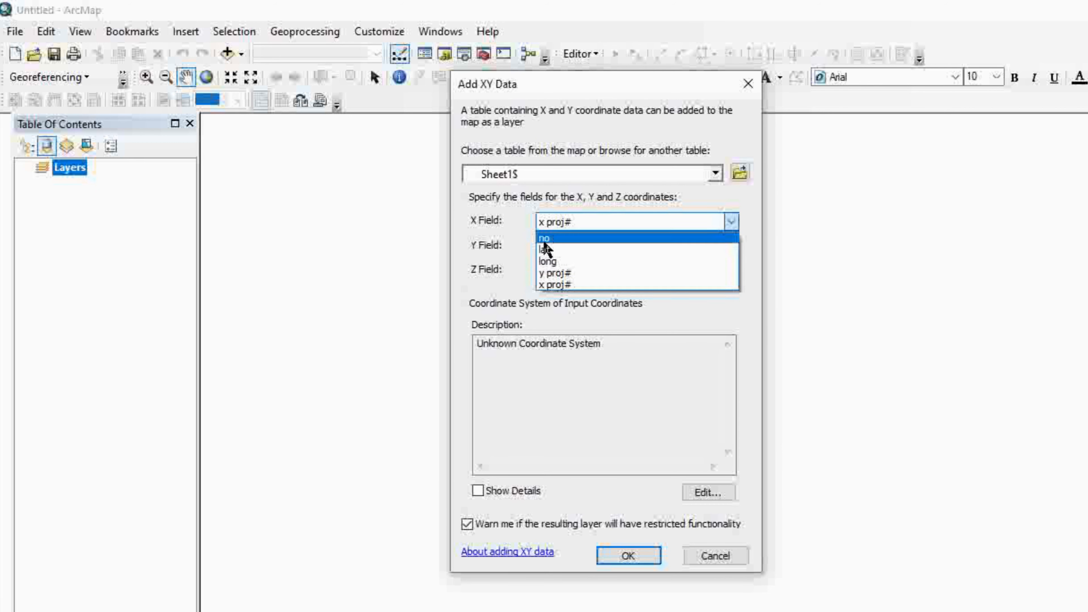
left_click(560, 284)
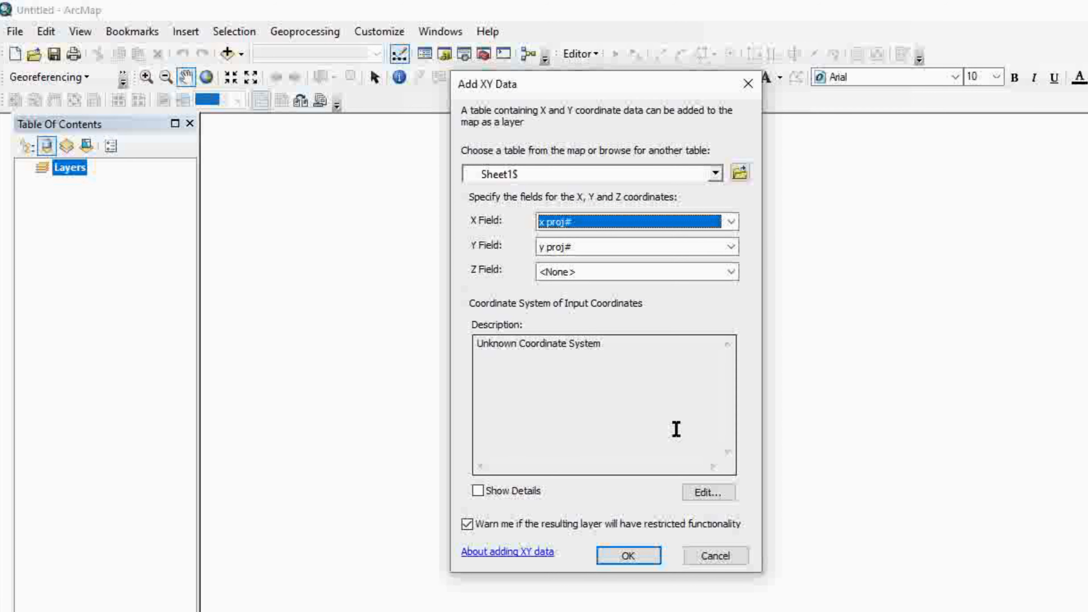
- Set the input coordinate system to the projected Adindan UTM Zone 37N under UTM Africa and add the XY points to the map
left_click(699, 495)
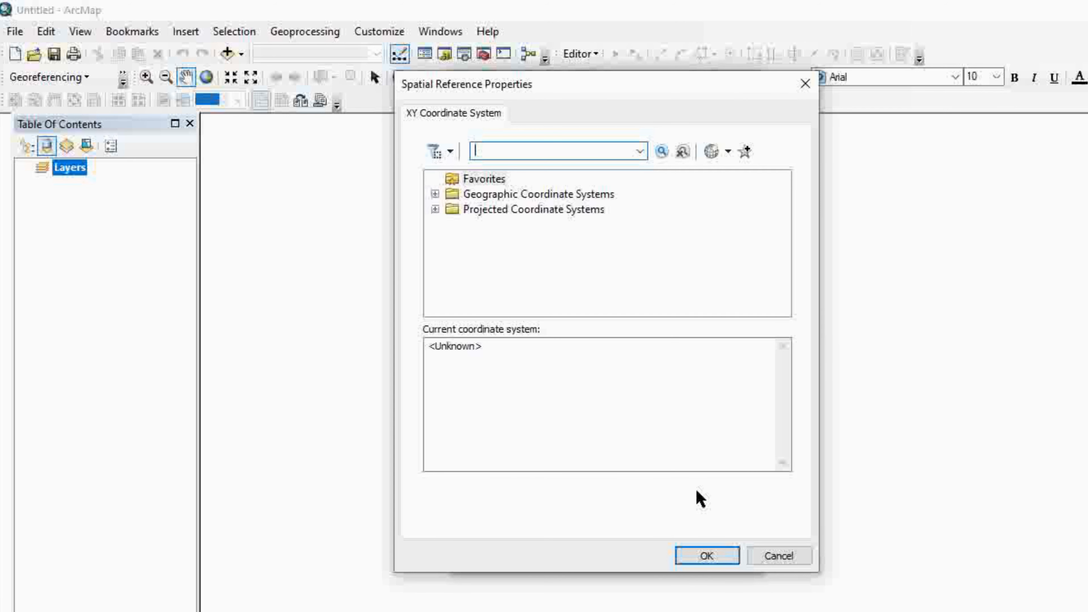
left_click(434, 209)
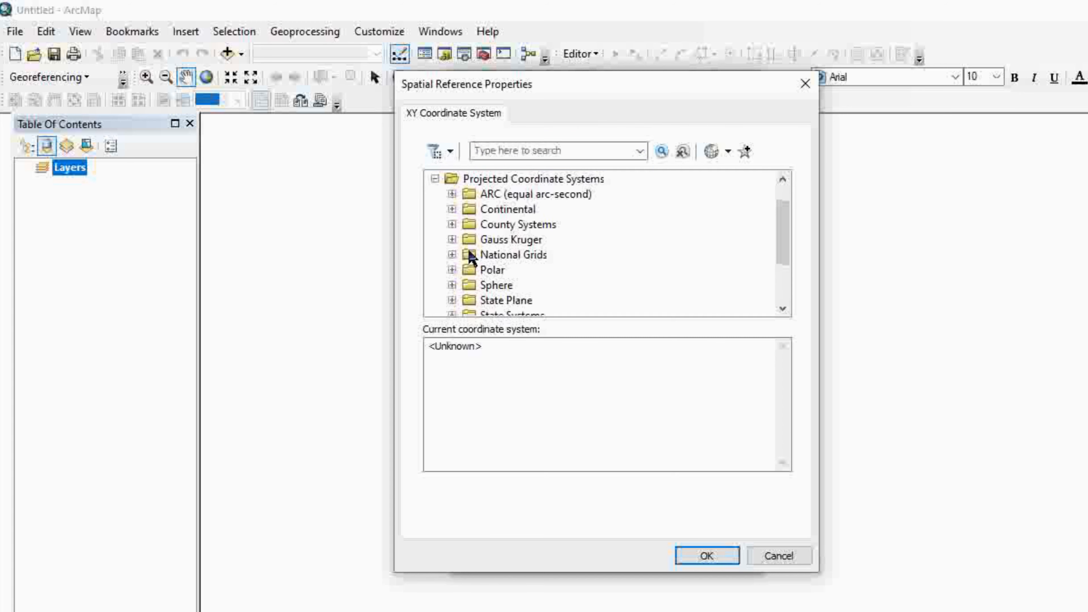
scroll(472, 250, "down", 2)
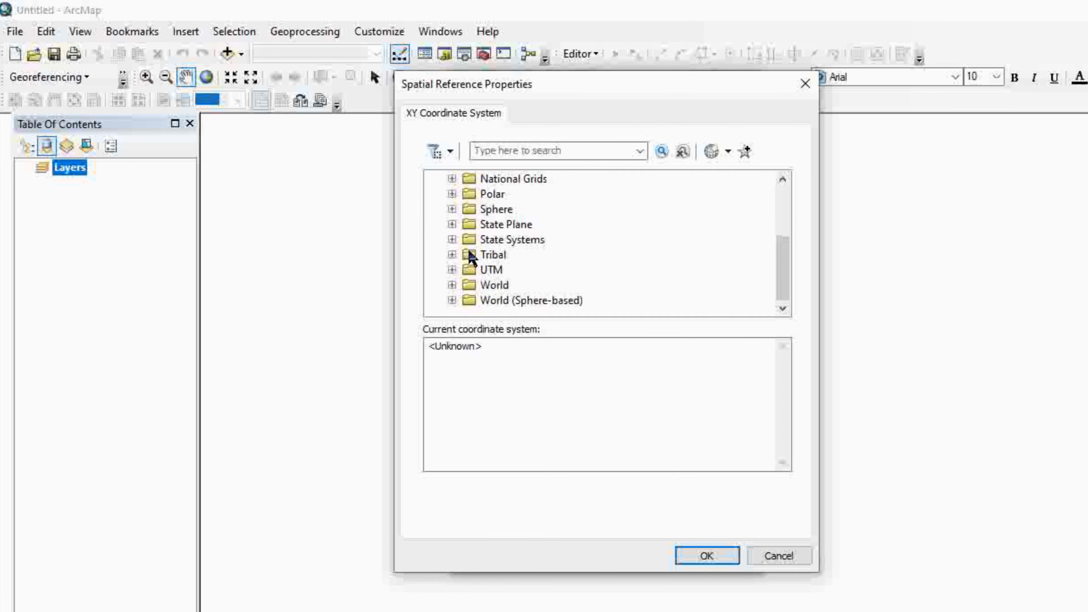
left_click(451, 269)
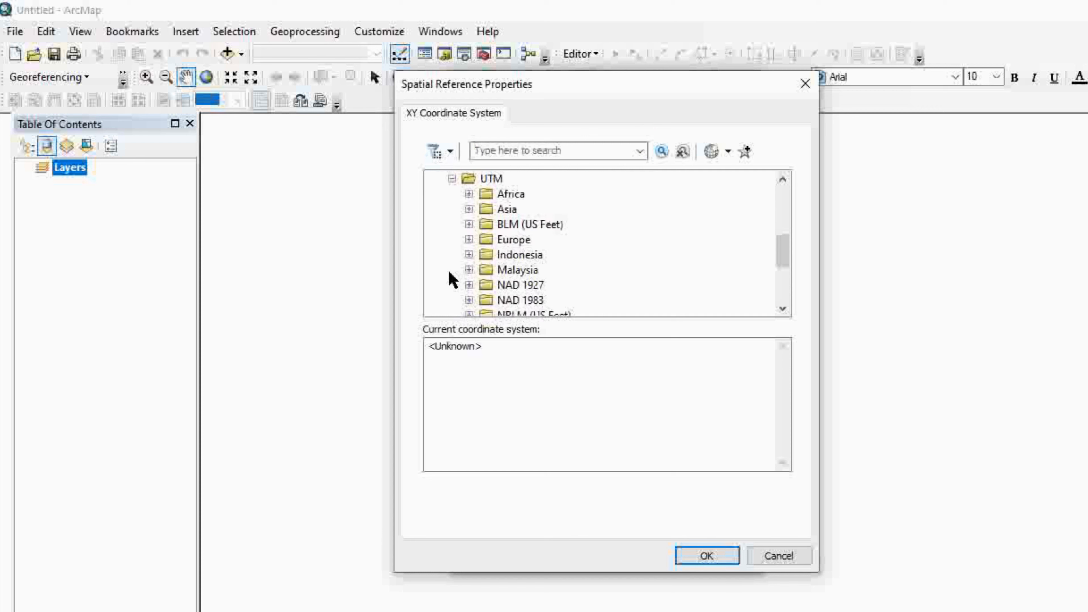
left_click(468, 194)
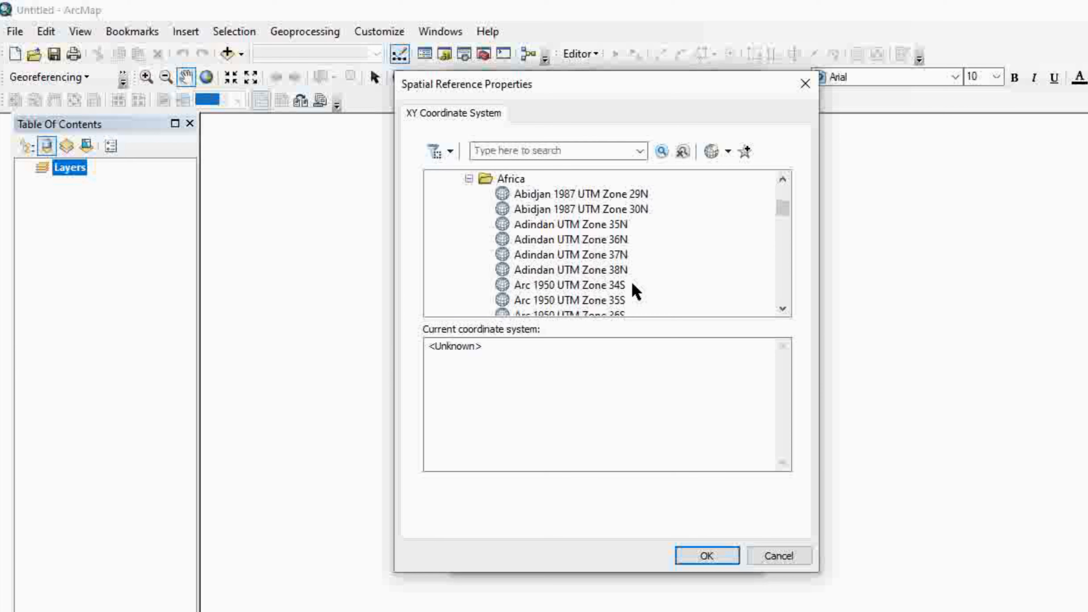
left_click(531, 256)
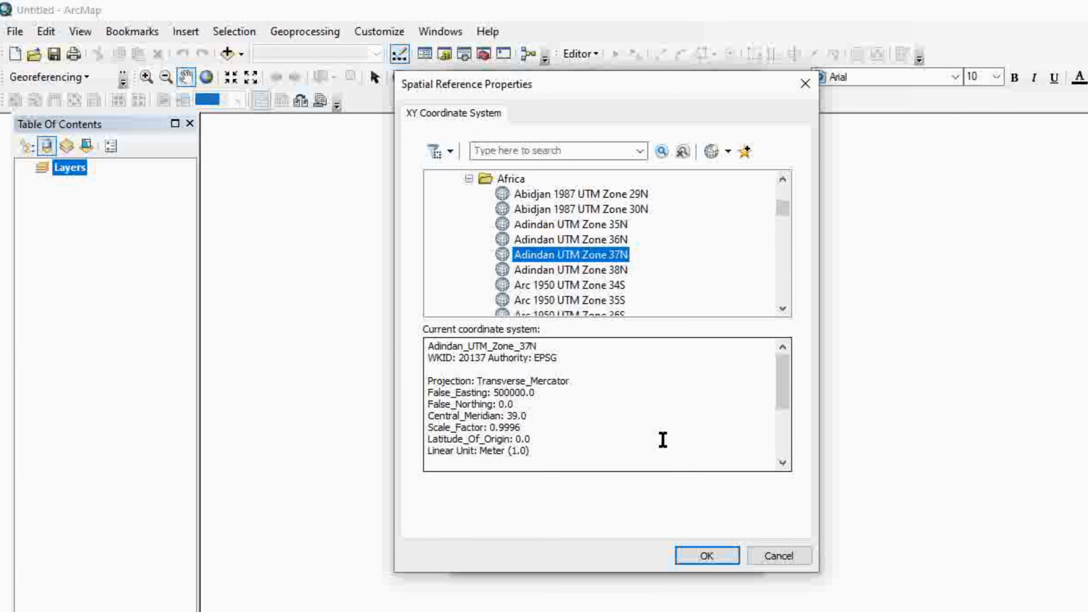
left_click(706, 555)
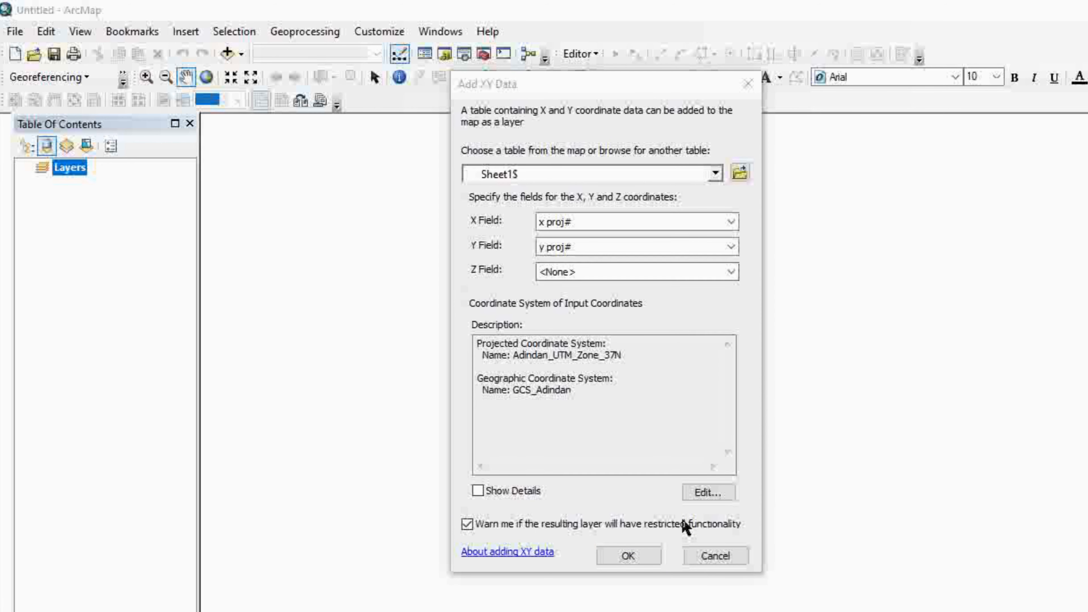
left_click(626, 555)
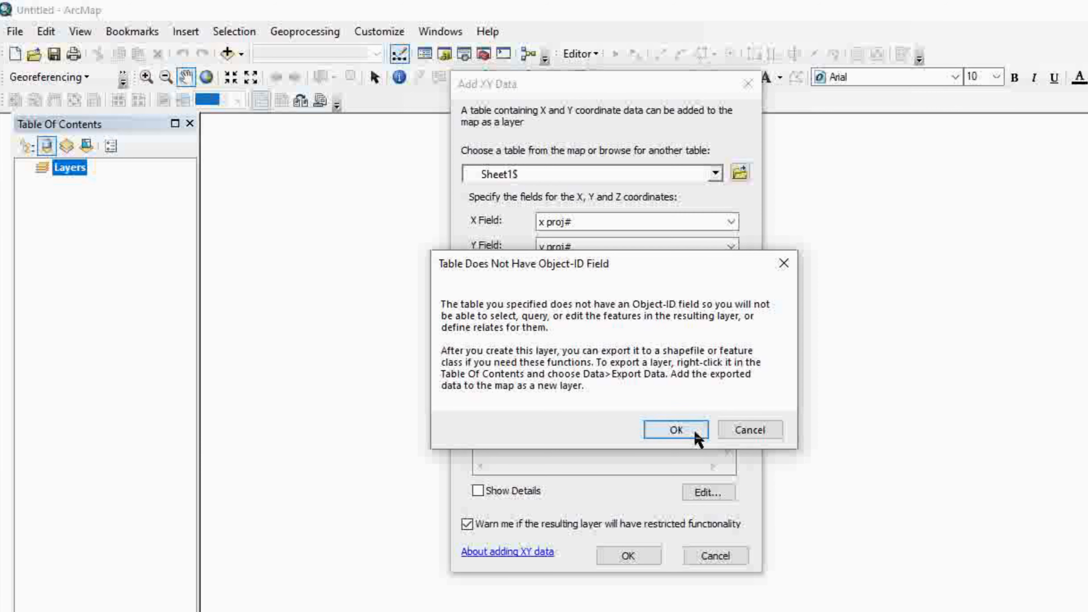
left_click(676, 430)
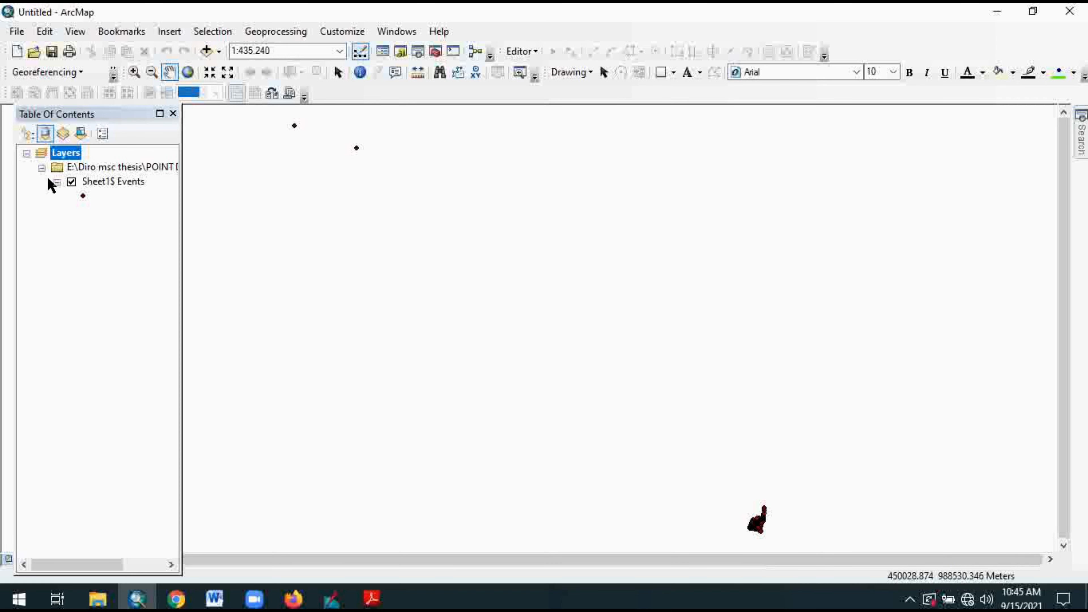
- Open the attribute table of the Sheet1$ Events layer, examine its fields and close it
left_click(88, 183)
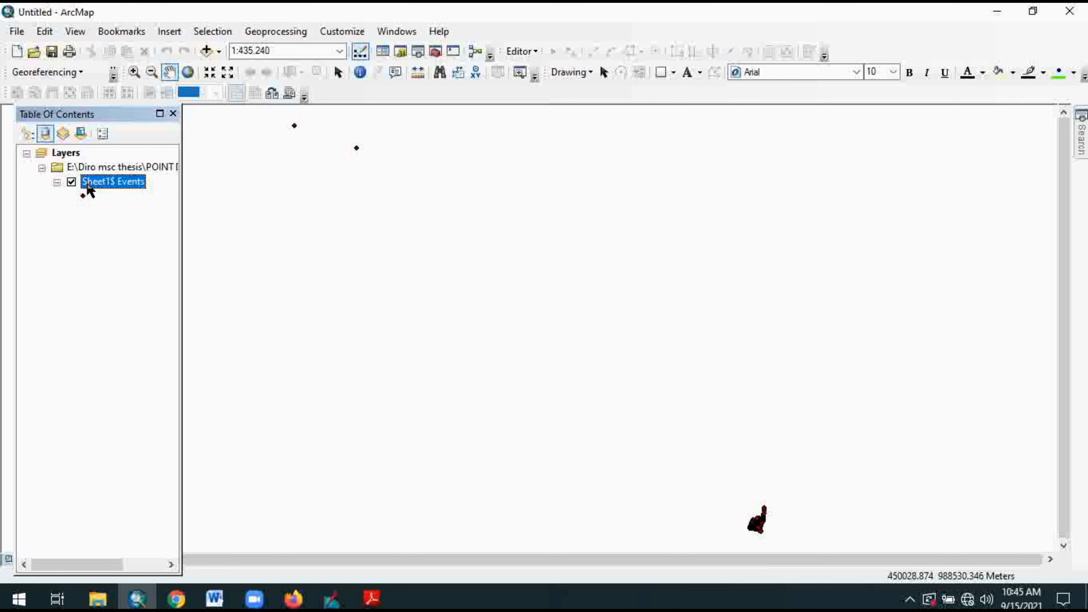
right_click(88, 186)
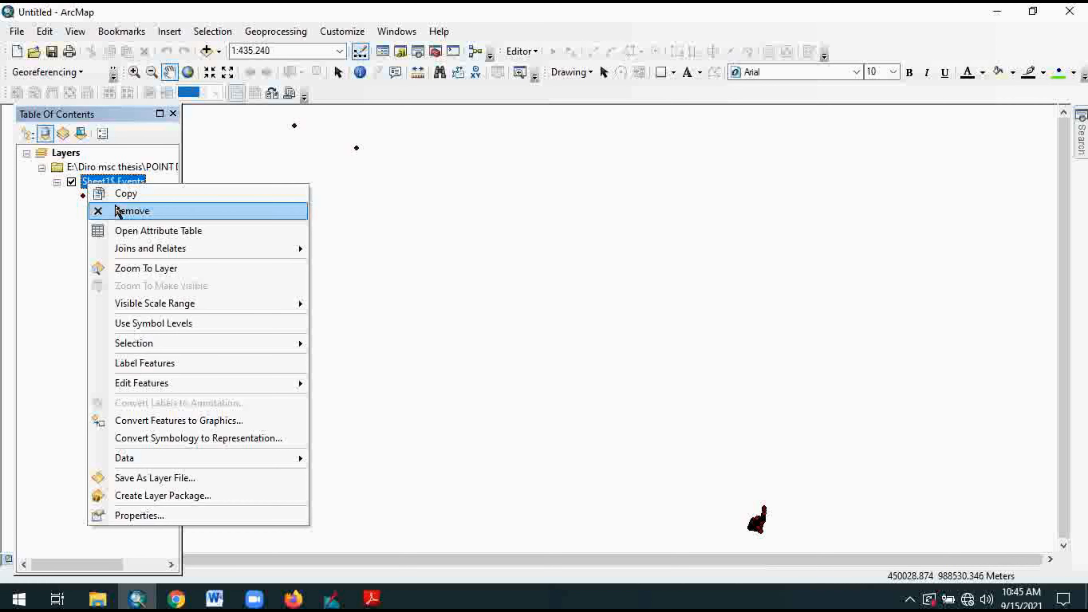
left_click(132, 229)
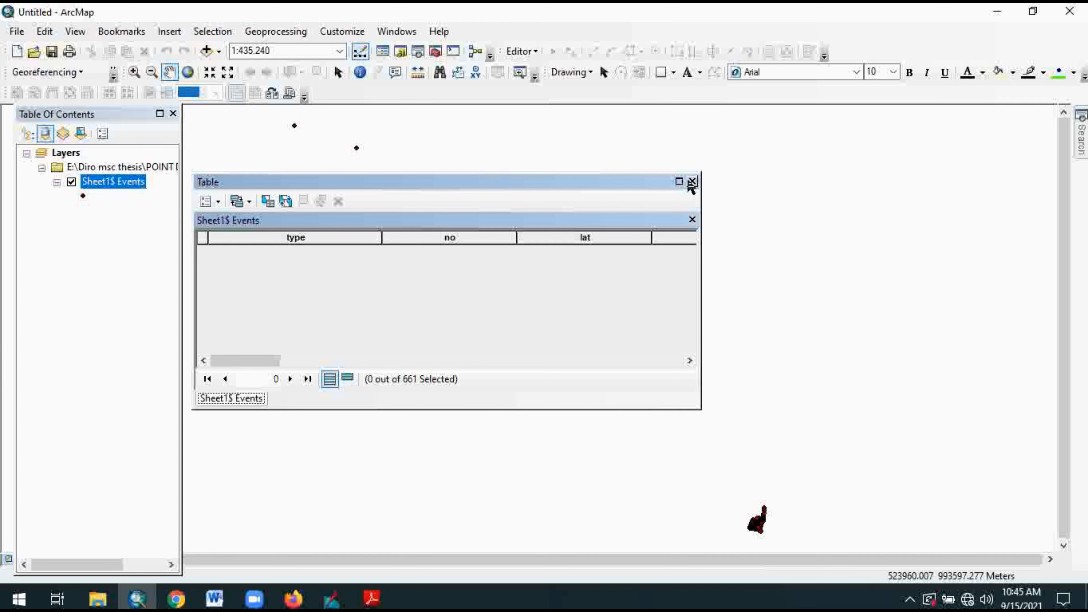
left_click(691, 182)
left_click(112, 189)
right_click(112, 190)
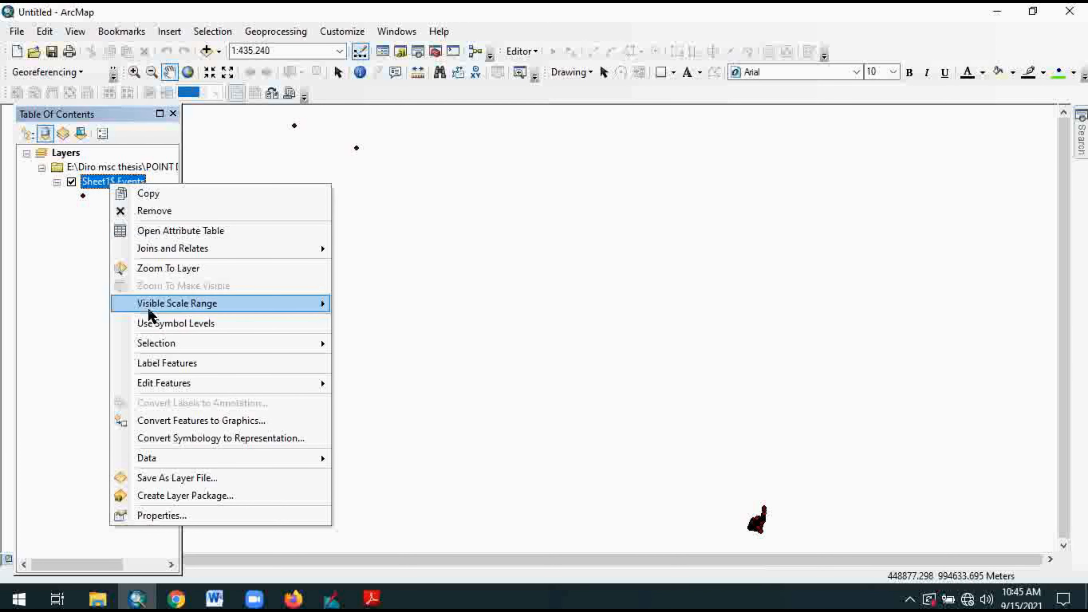
mouse_move(196, 461)
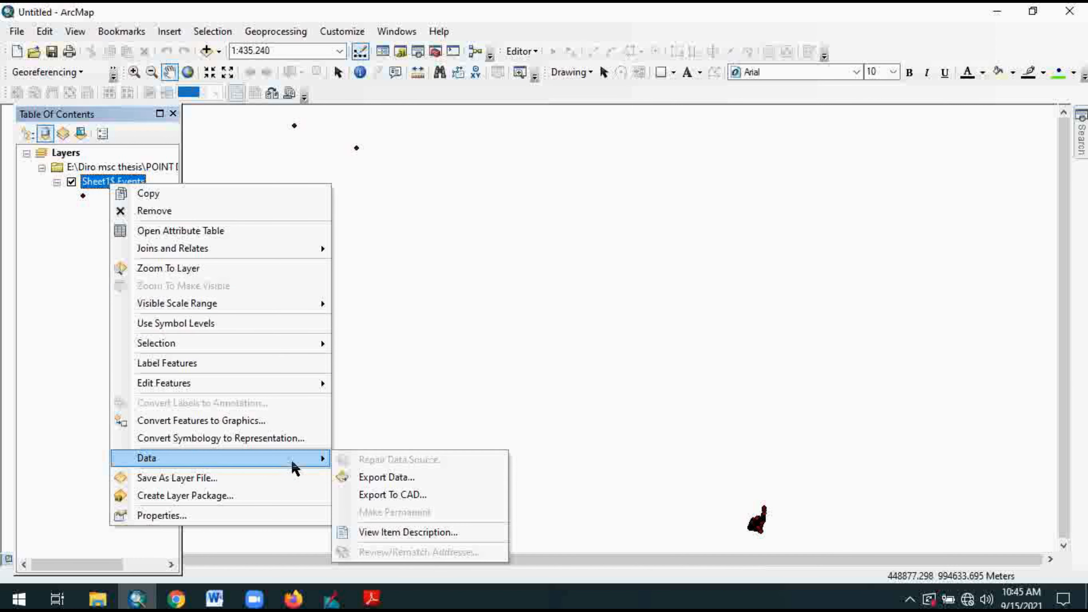
left_click(394, 477)
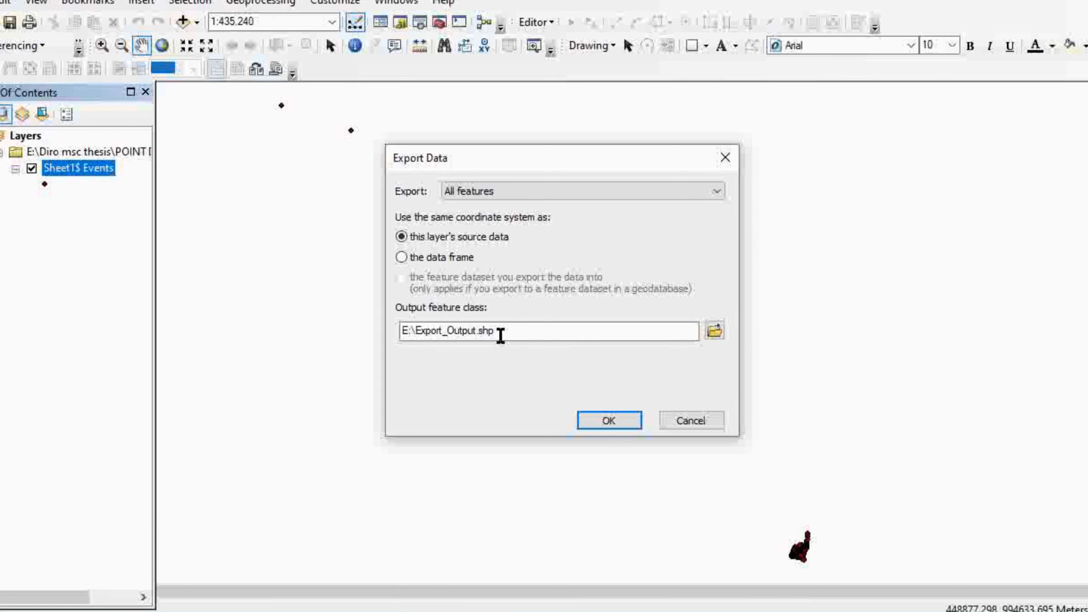
double_click(498, 331)
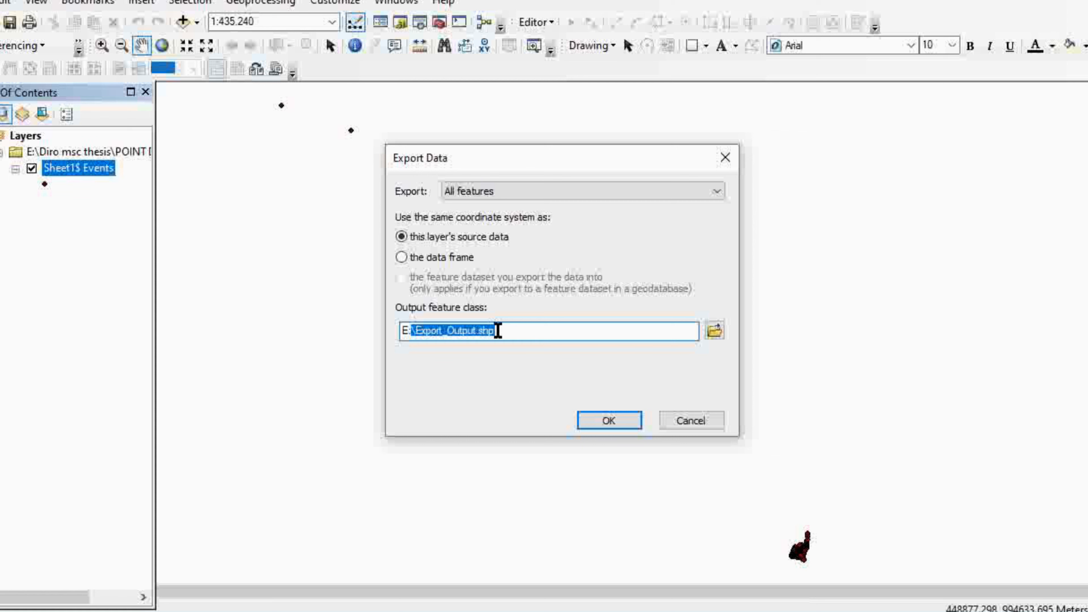
type("youtube")
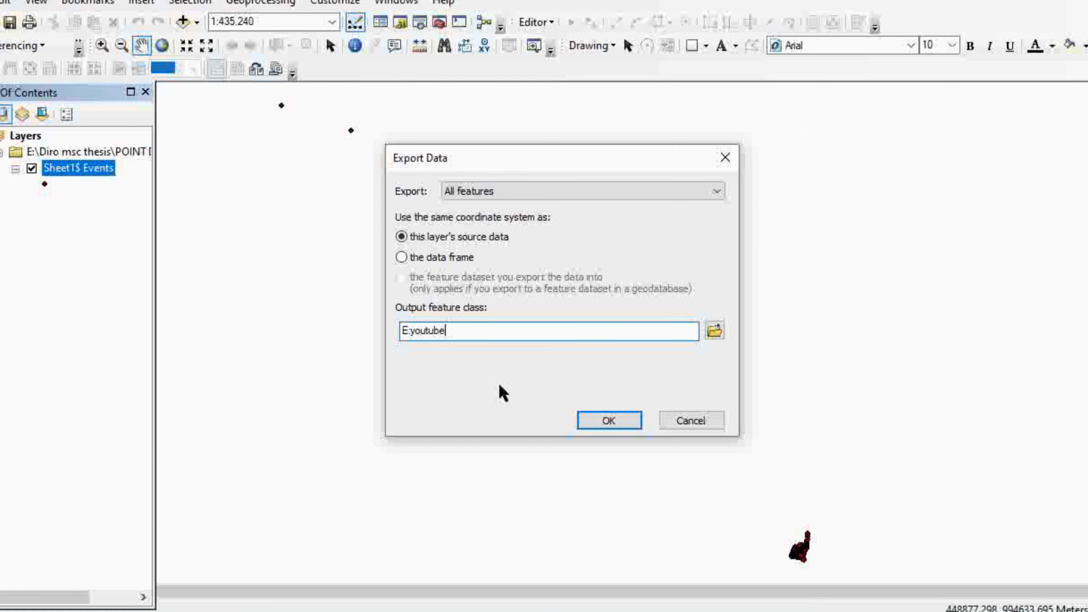
left_click_drag(452, 328, 396, 327)
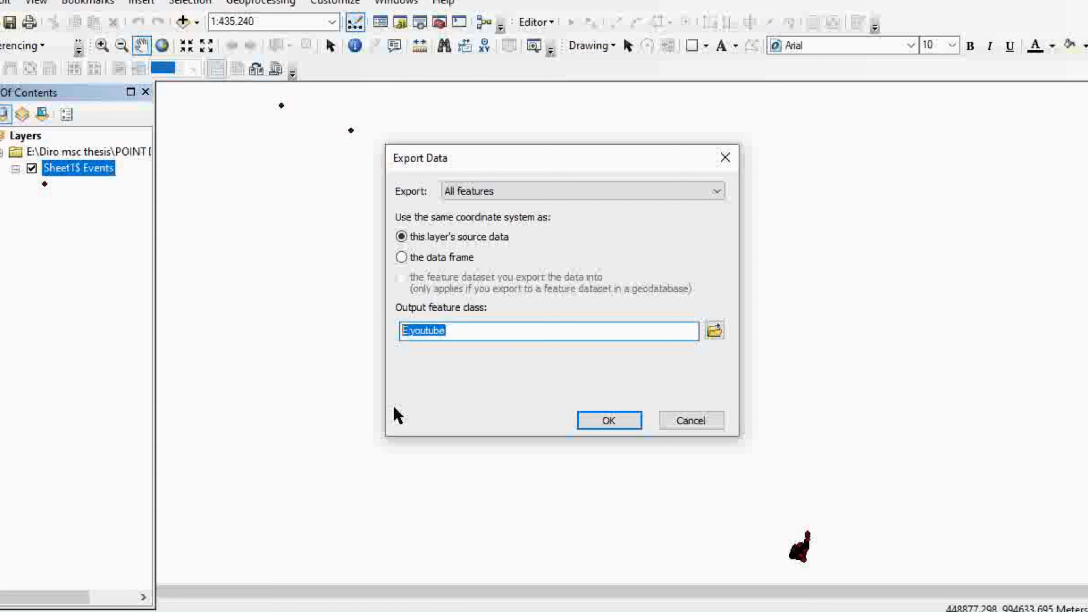
key("BackSpace")
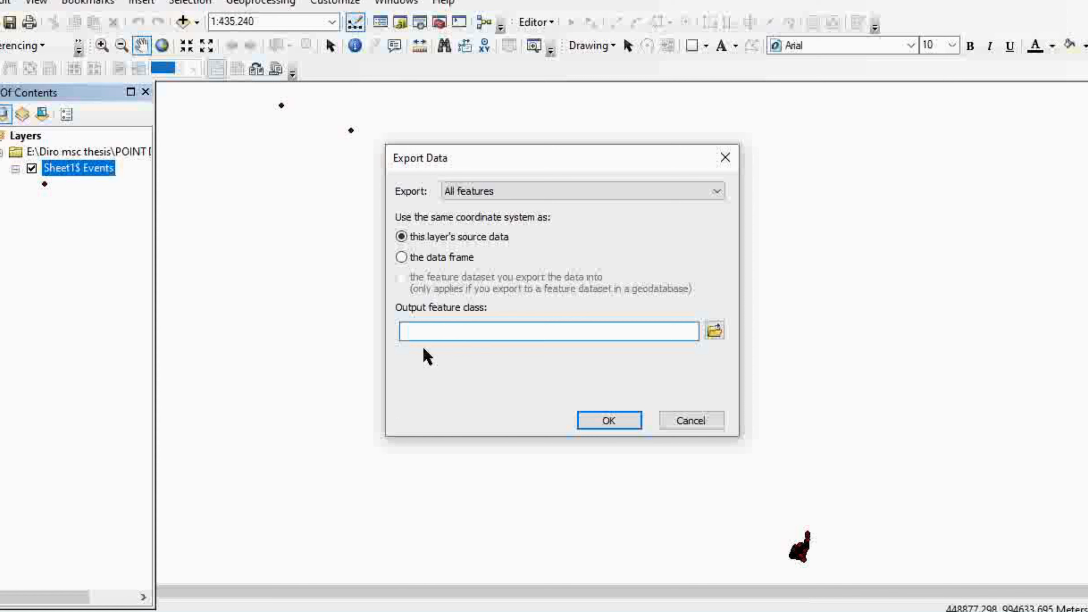
left_click(725, 158)
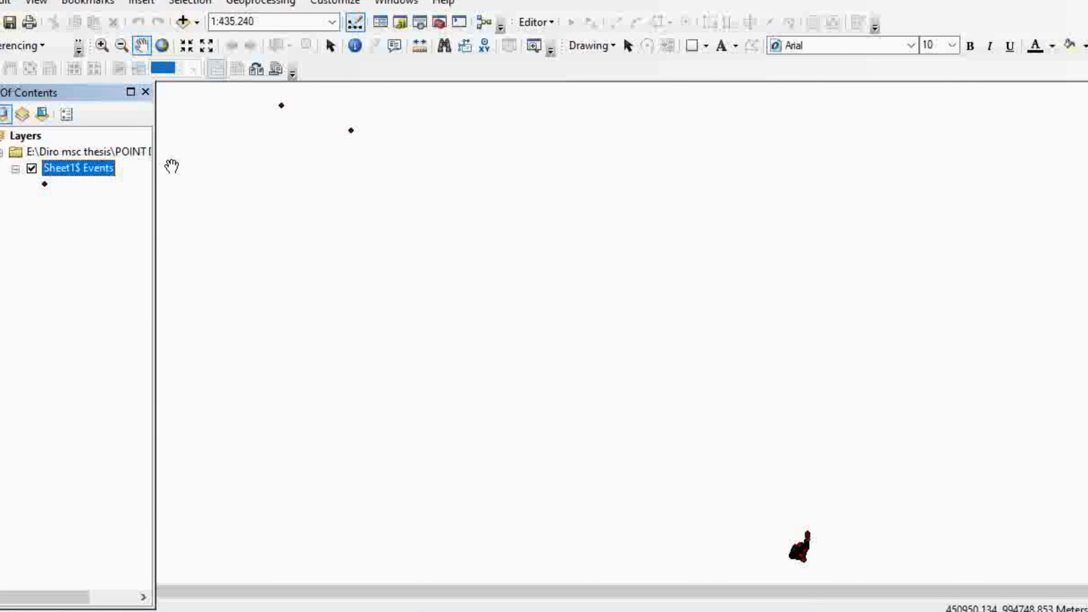
- Export all features of the Sheet1$ Events layer as the shapefile youtube in E:\YOUTUBE and add it to the map as a layer
right_click(72, 173)
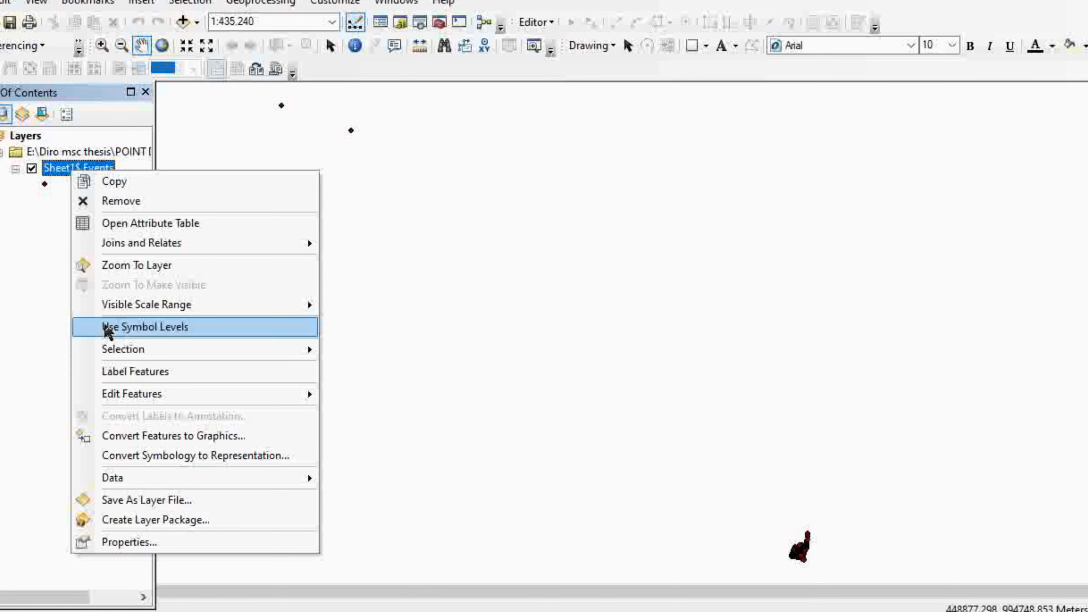
mouse_move(208, 482)
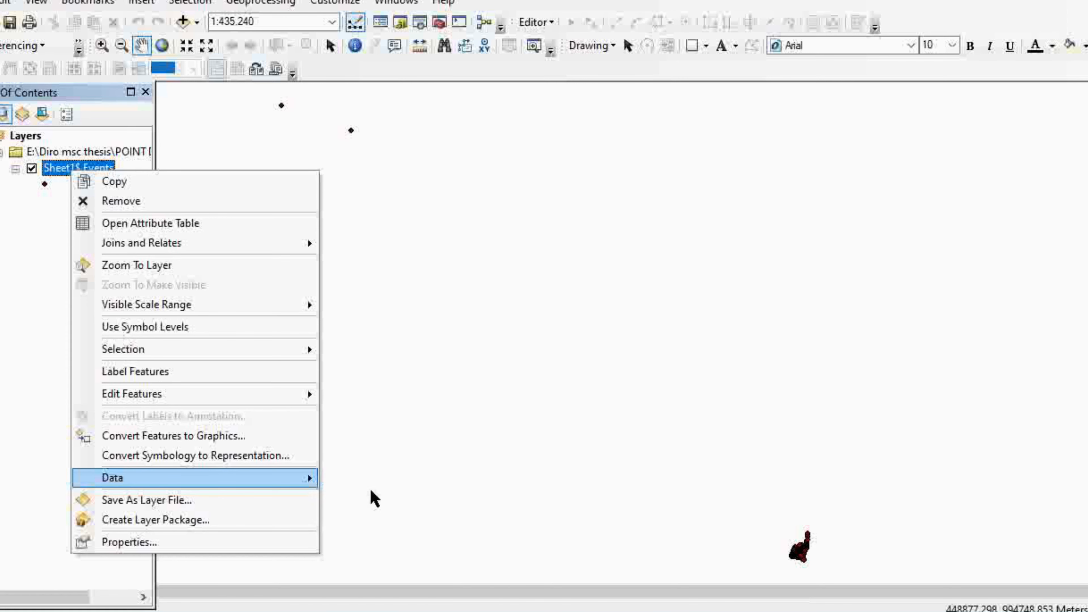
left_click(372, 499)
left_click(502, 334)
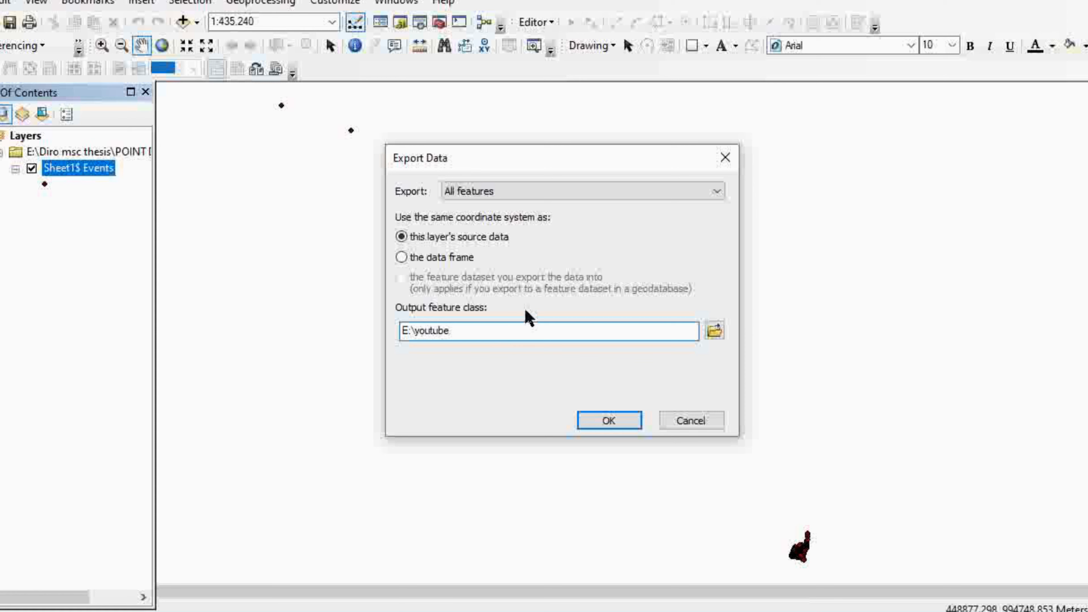
left_click(715, 330)
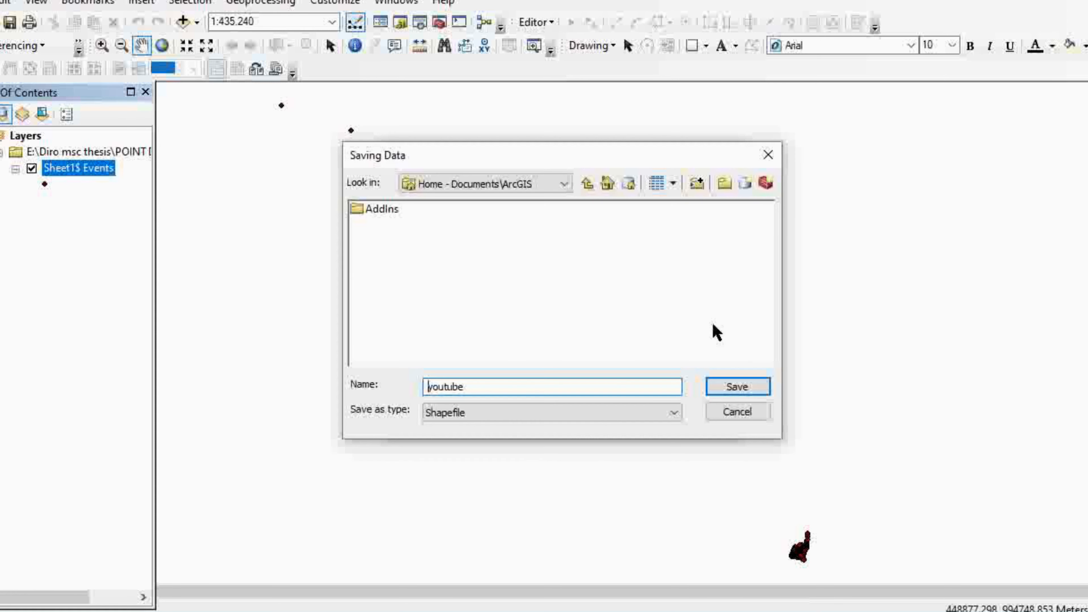
left_click(587, 183)
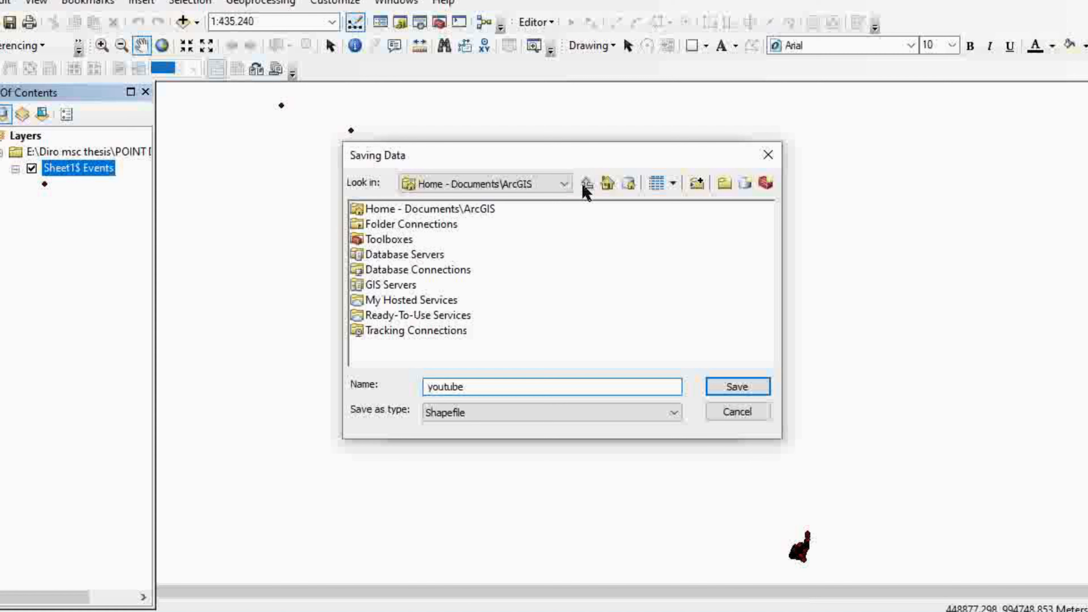
left_click(563, 184)
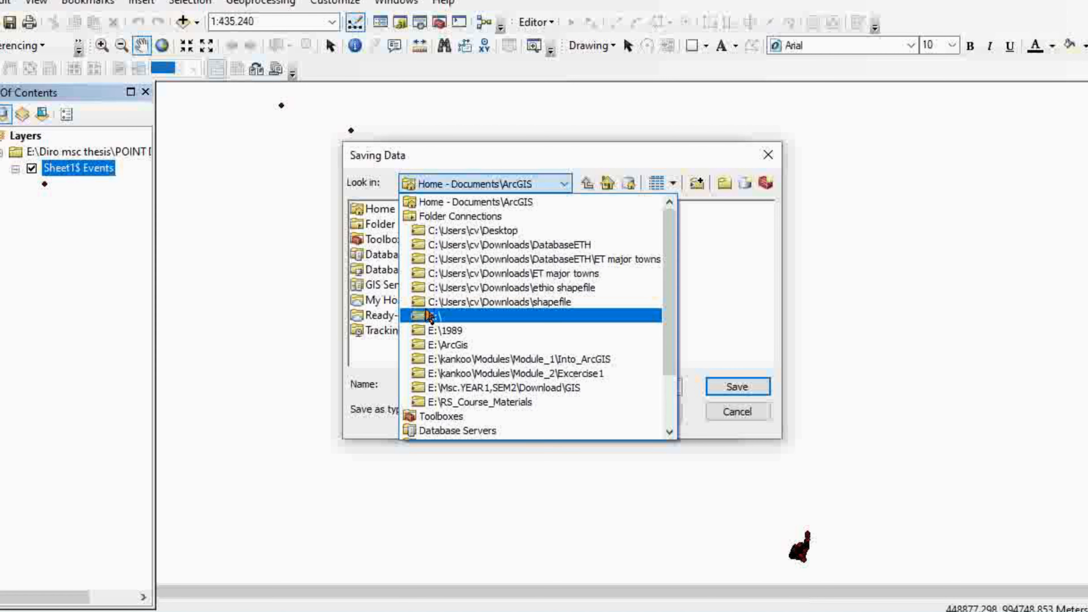
left_click(428, 316)
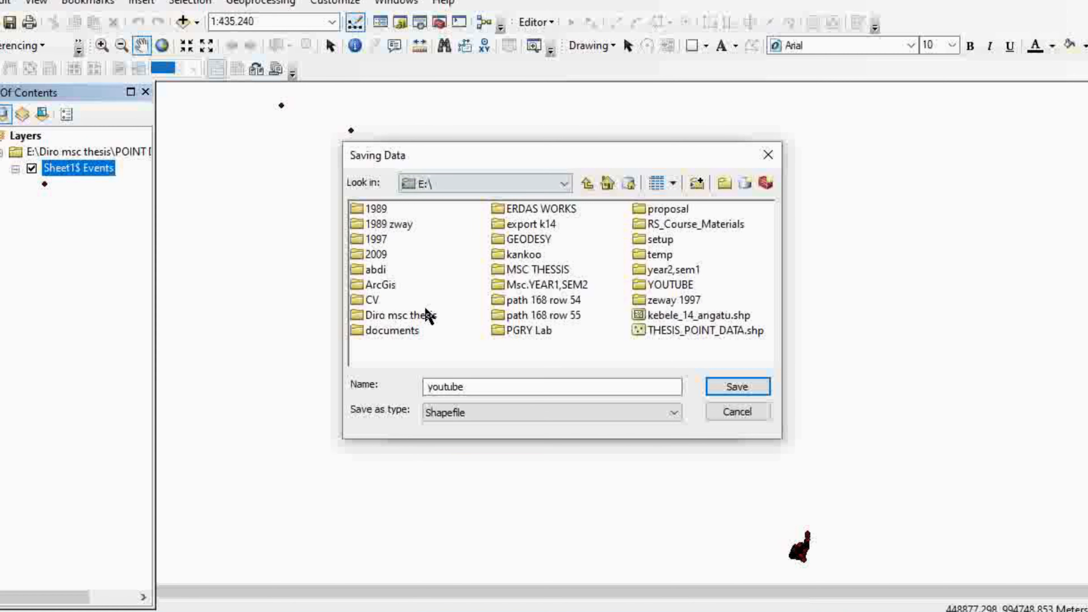
double_click(660, 285)
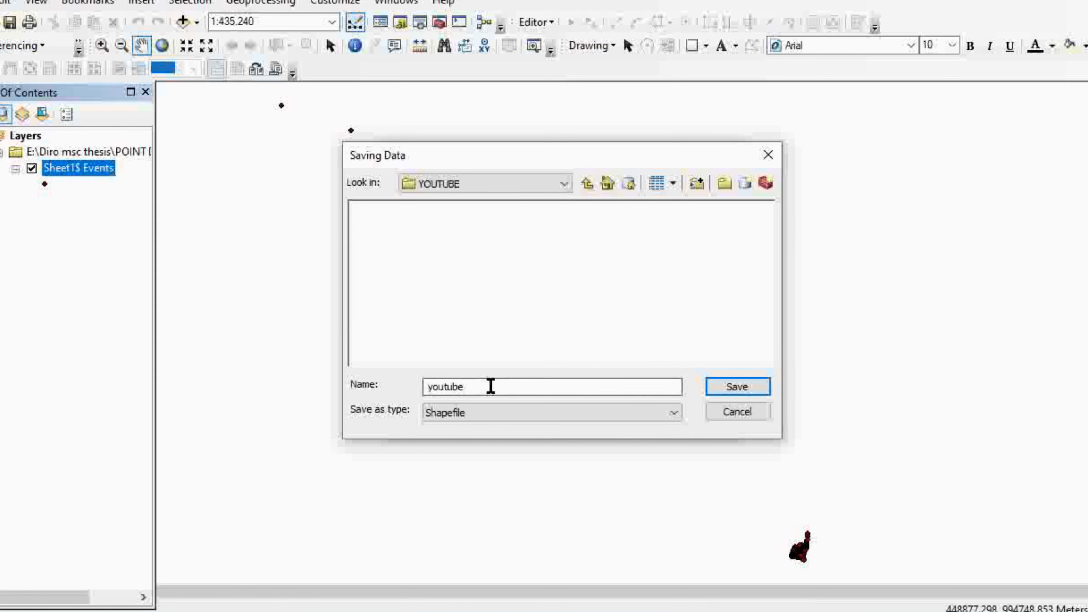
left_click(723, 389)
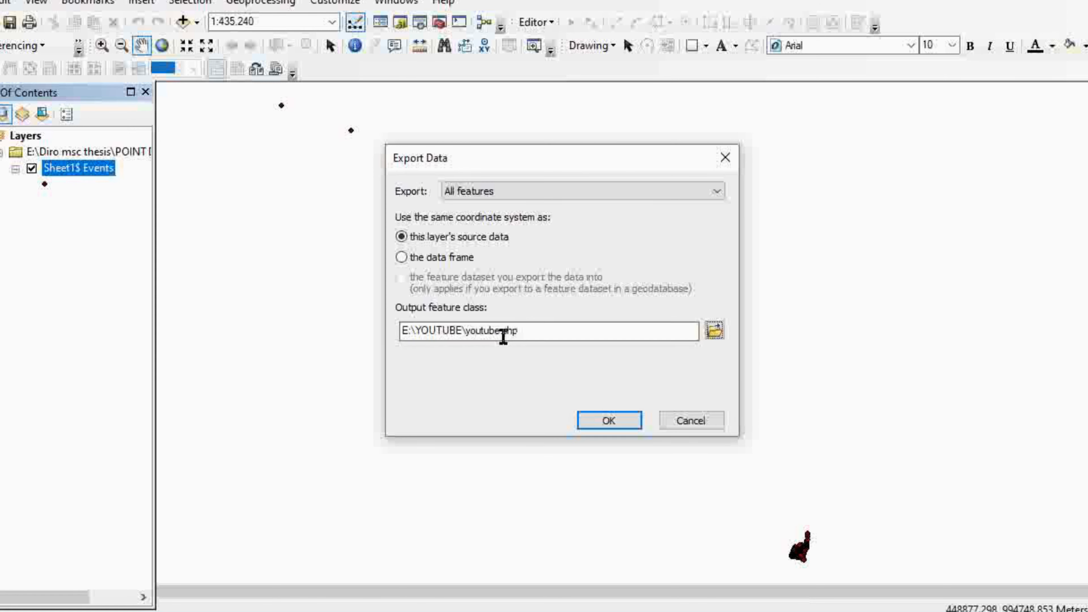
left_click(609, 421)
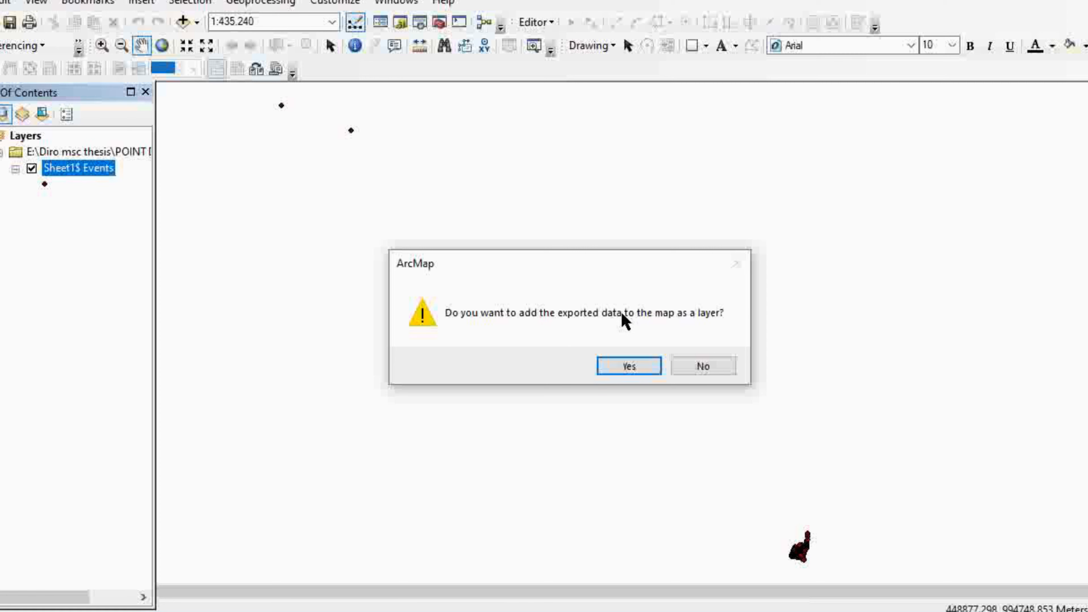
left_click(627, 367)
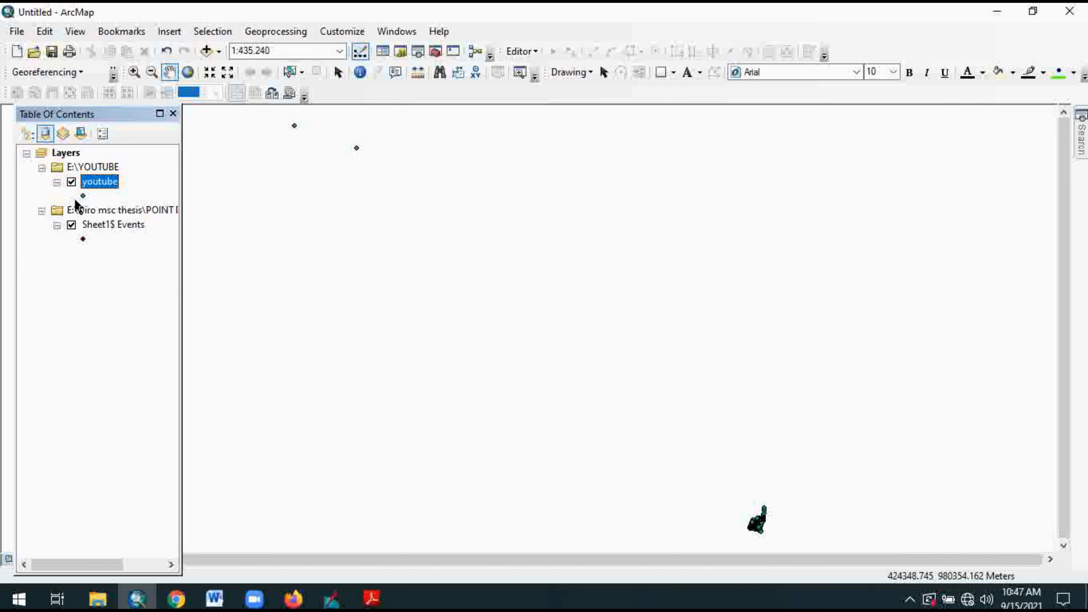
- Remove the Excel point data source with its Sheet1$ Events layer from the map
right_click(85, 209)
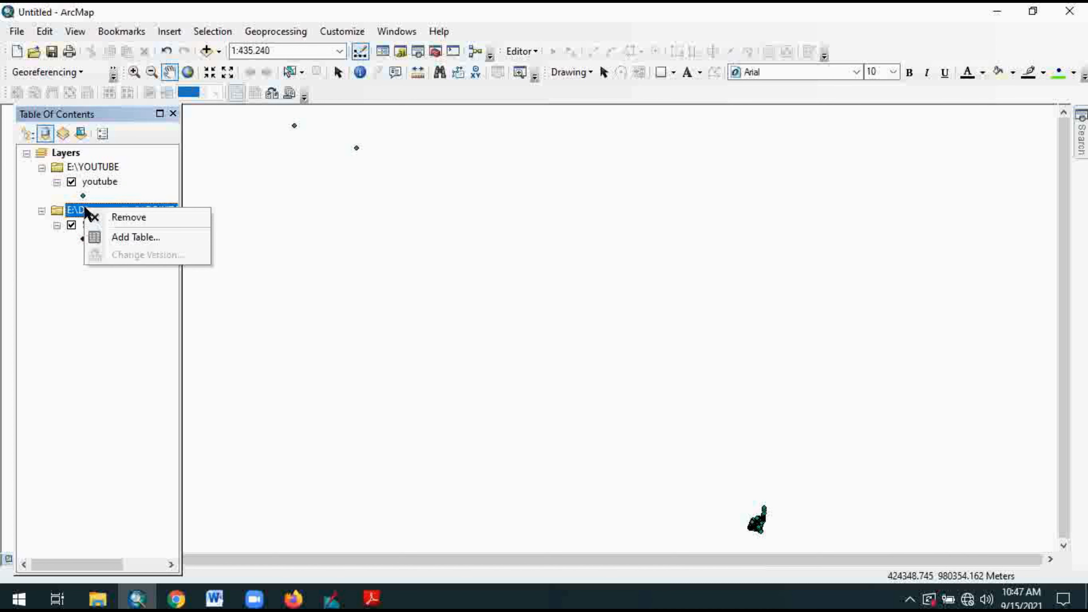
left_click(129, 217)
- Open the attribute table of the youtube layer, look through its records and close the table
right_click(99, 185)
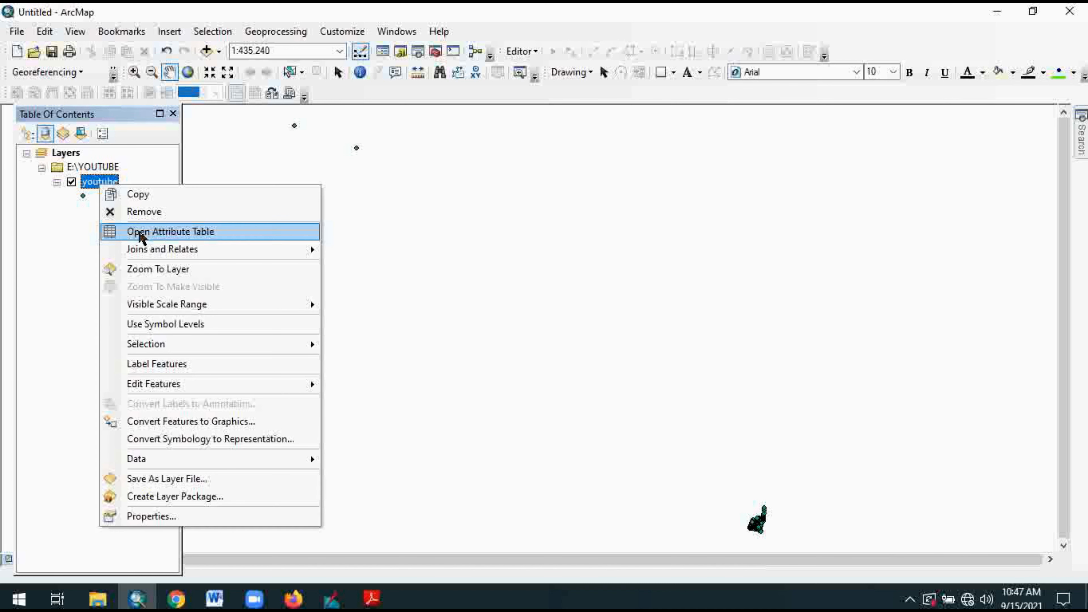
left_click(151, 231)
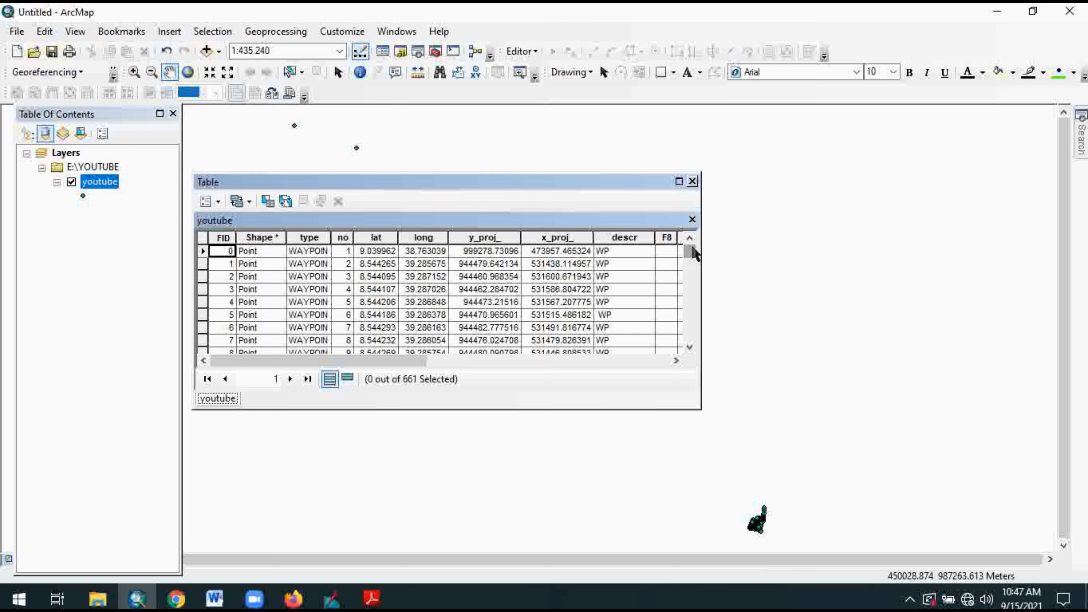
left_click_drag(695, 253, 687, 302)
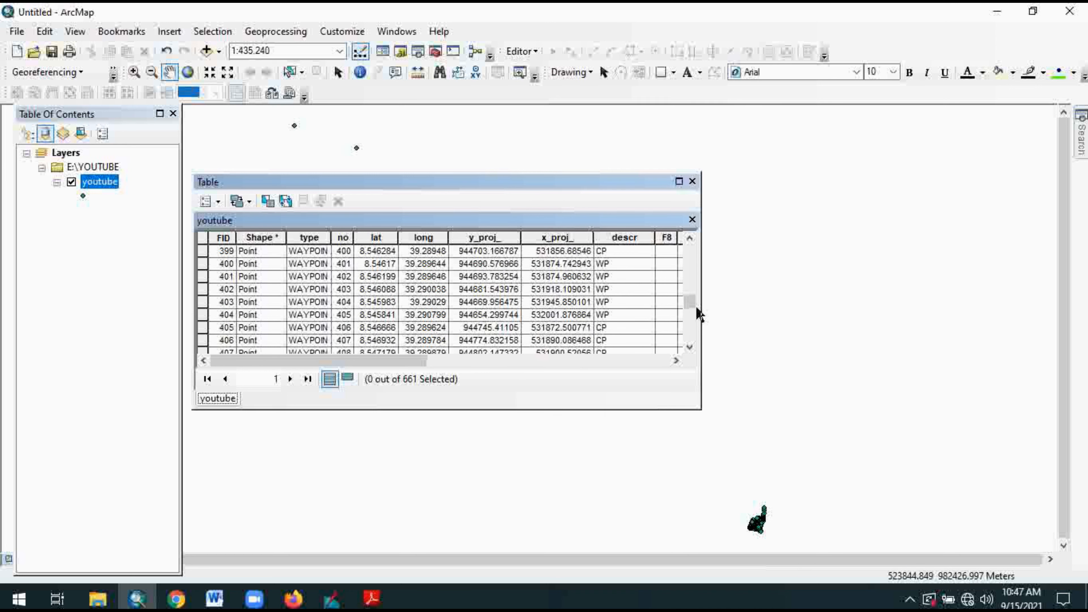
left_click_drag(690, 305, 687, 251)
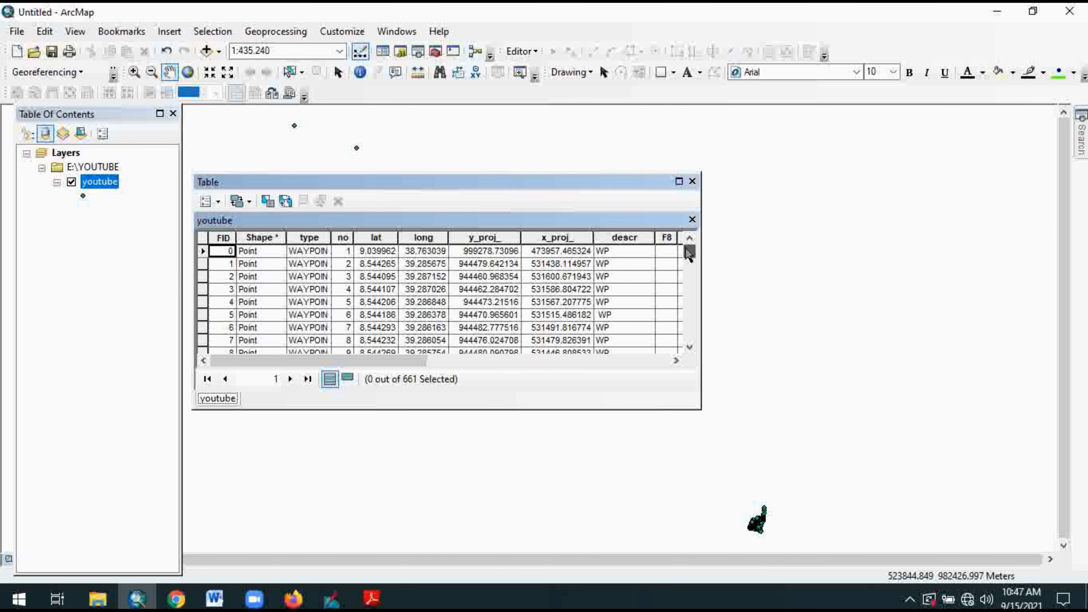
left_click(692, 182)
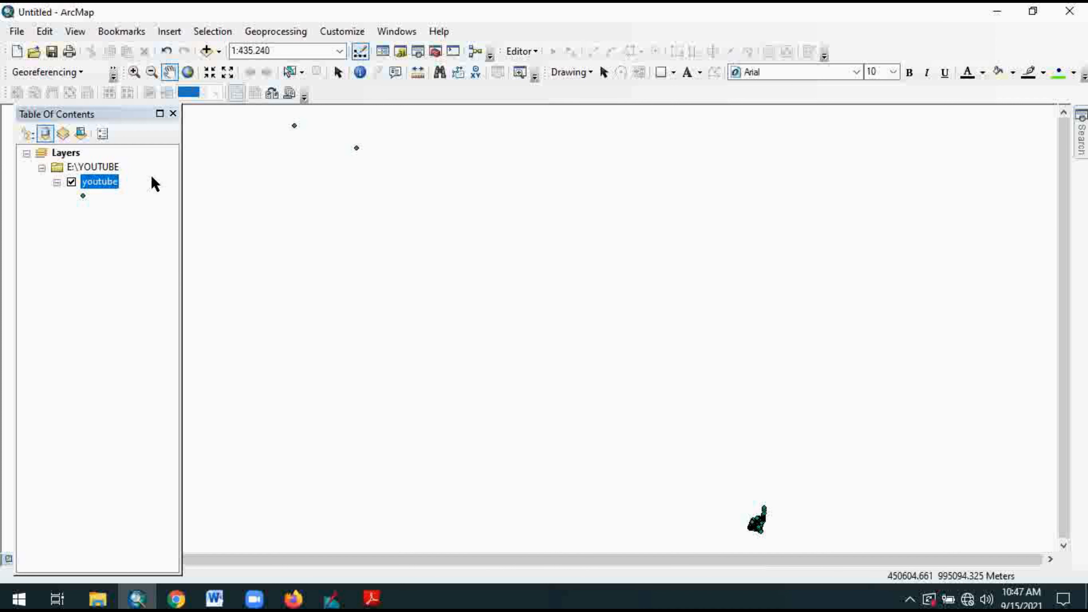
- Examine the dense cluster of exported youtube points on the map at several scales
left_click_drag(751, 518, 512, 277)
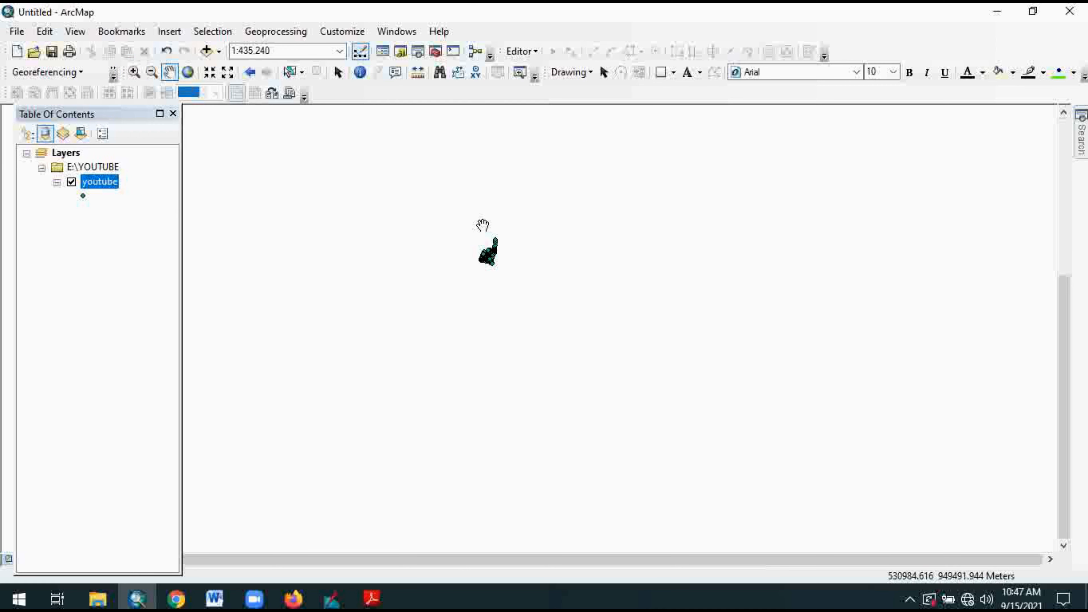
scroll(483, 225, "down", 2)
scroll(482, 225, "up", 6)
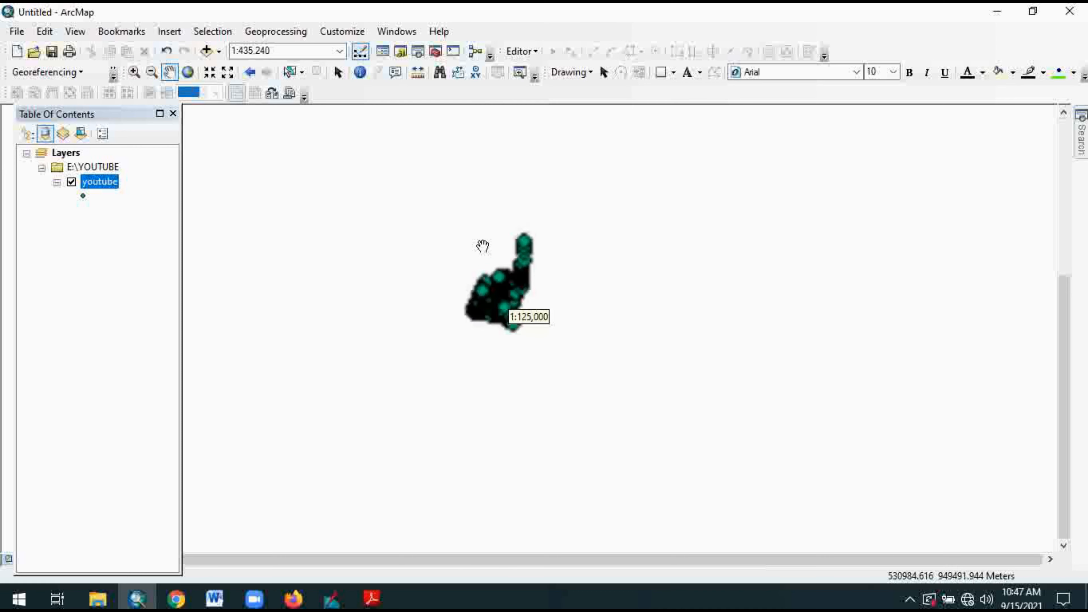
left_click_drag(348, 165, 638, 434)
scroll(656, 299, "up", 2)
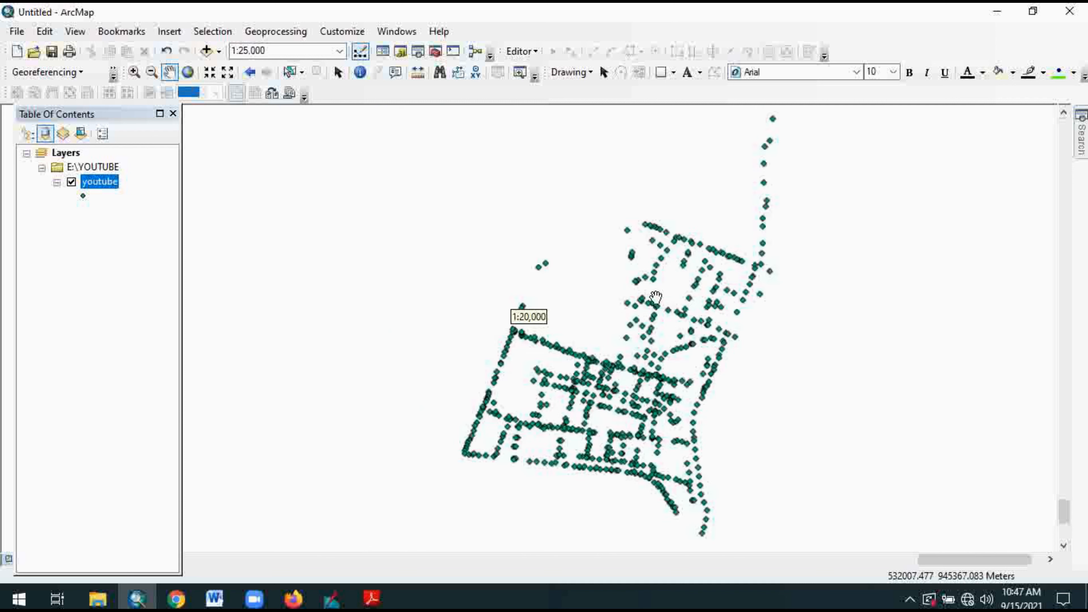
left_click_drag(592, 480, 660, 307)
left_click_drag(669, 269, 615, 345)
left_click_drag(655, 239, 594, 345)
mouse_move(589, 298)
left_mouse_down()
mouse_move(629, 364)
mouse_move(549, 327)
mouse_move(549, 233)
mouse_move(687, 311)
mouse_move(651, 327)
left_mouse_up()
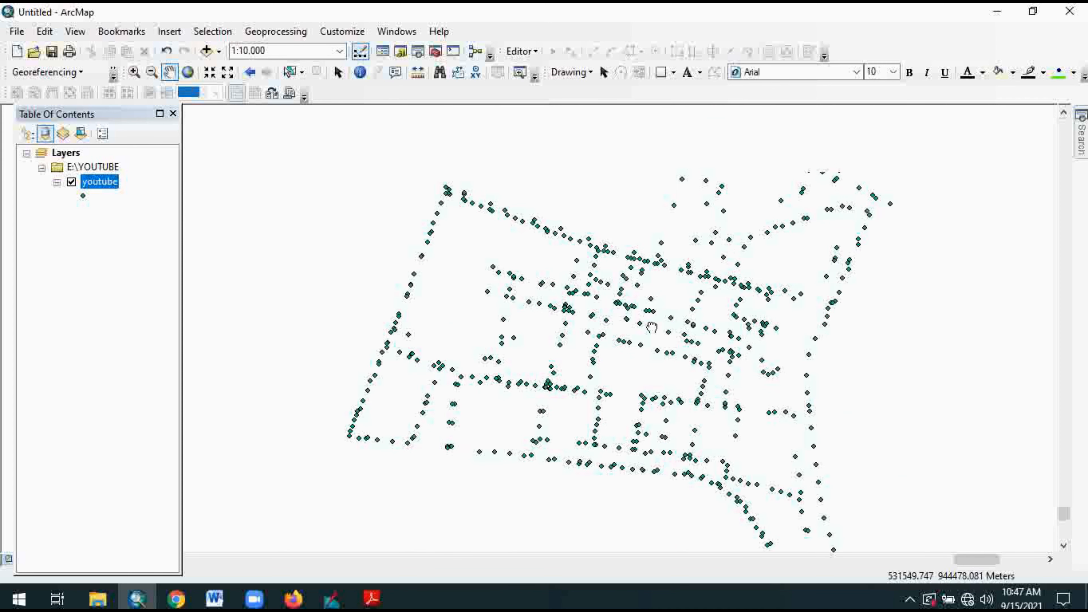
left_click_drag(712, 292, 667, 325)
left_click_drag(706, 232, 697, 272)
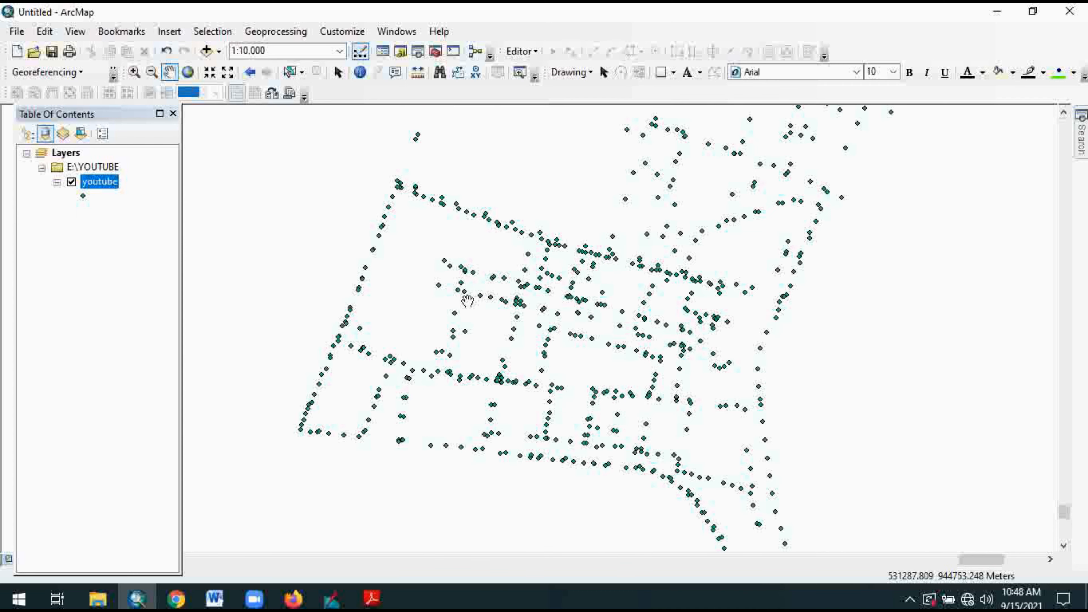
scroll(503, 241, "down", 2)
scroll(501, 247, "down", 5)
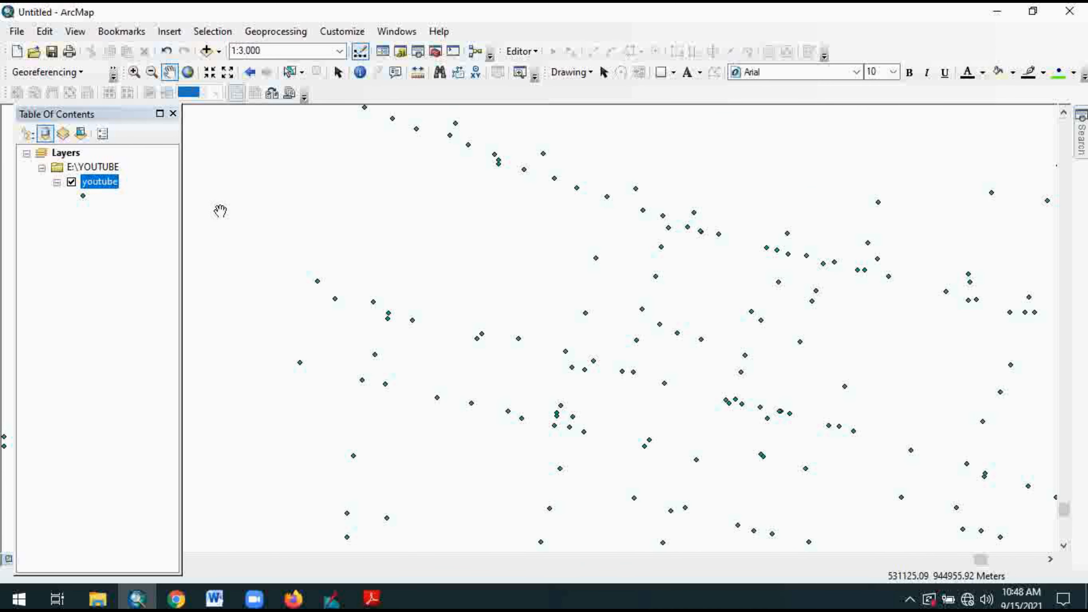
- Turn on labels for the youtube layer in its properties, using descr as the label field
right_click(102, 188)
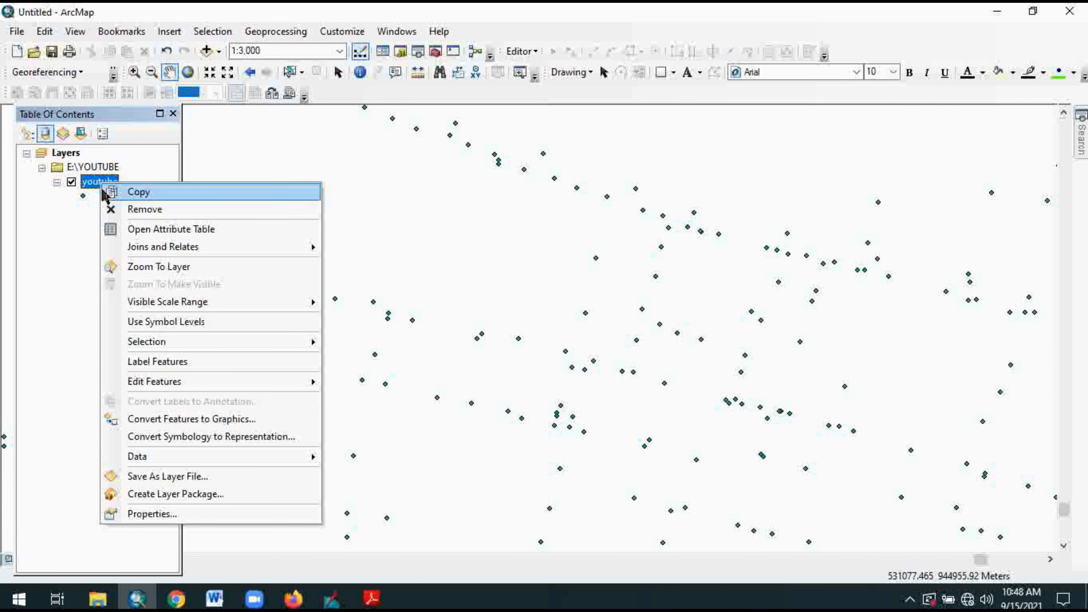
left_click(154, 514)
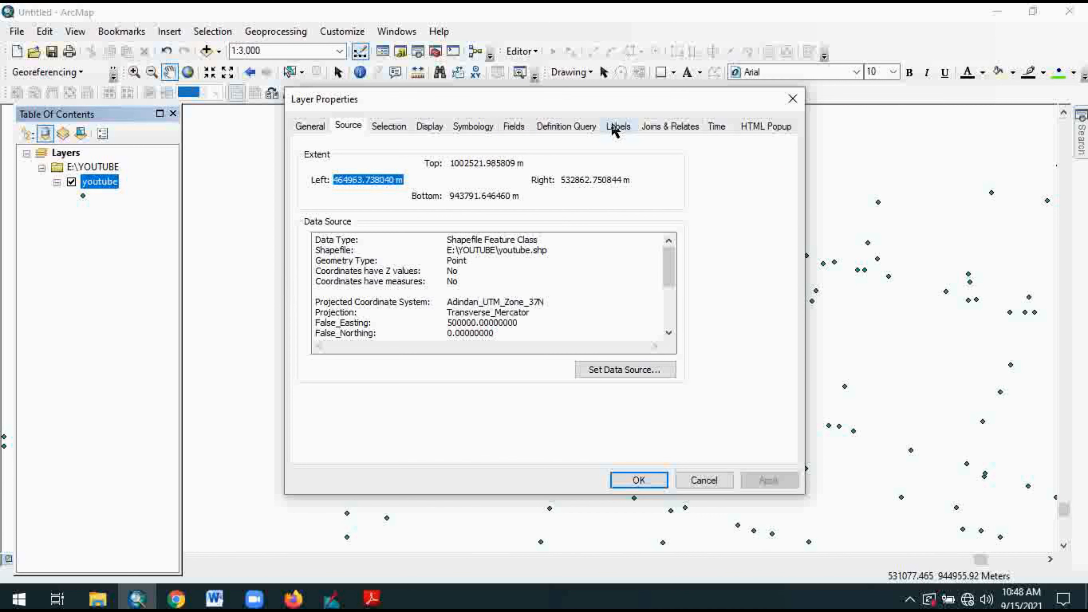
left_click(615, 128)
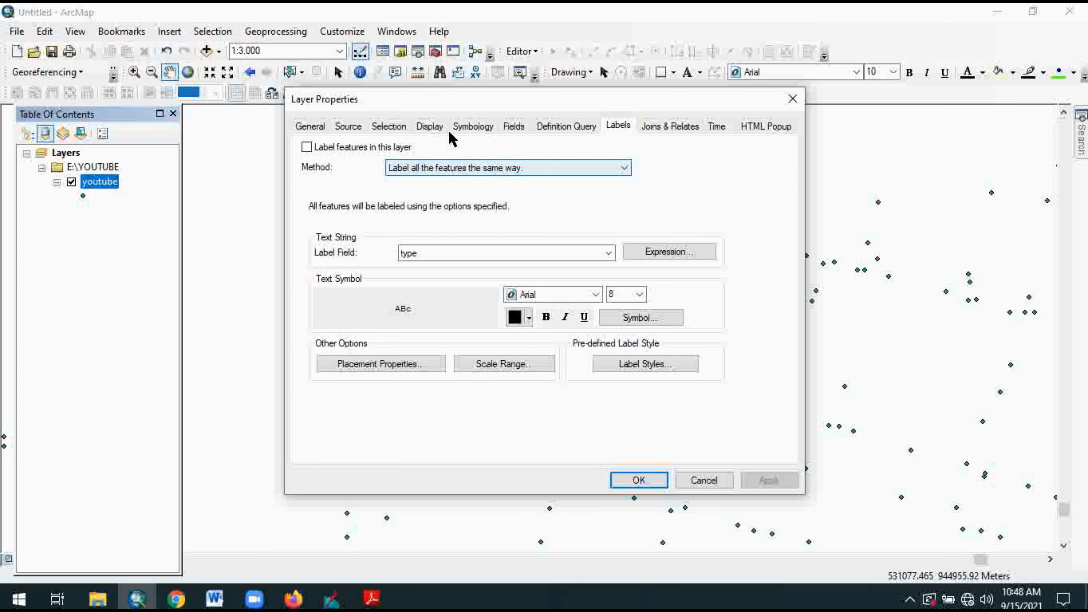
left_click(313, 145)
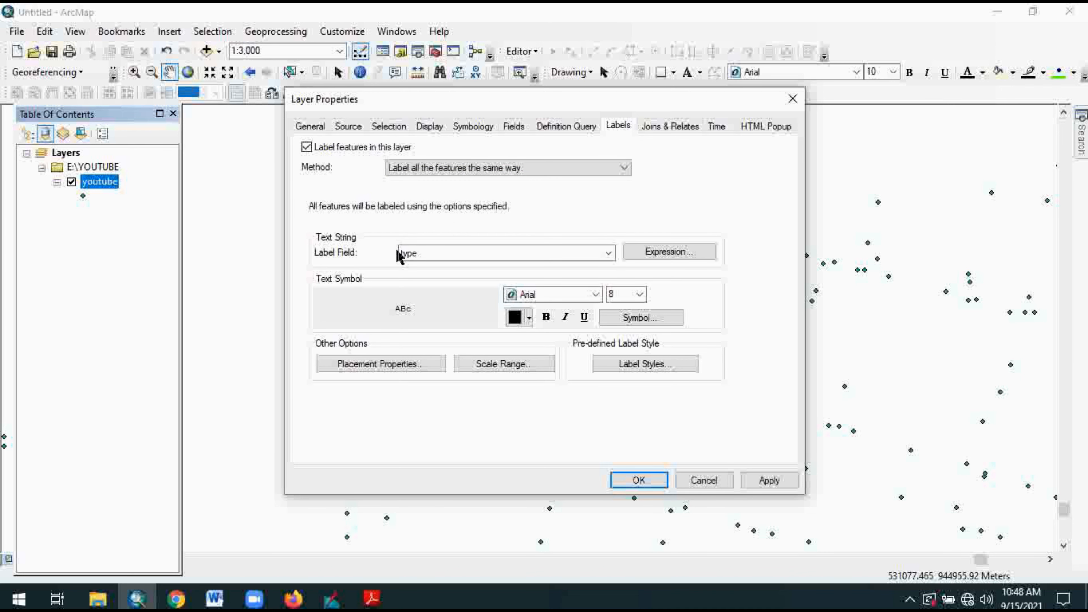
left_click(608, 253)
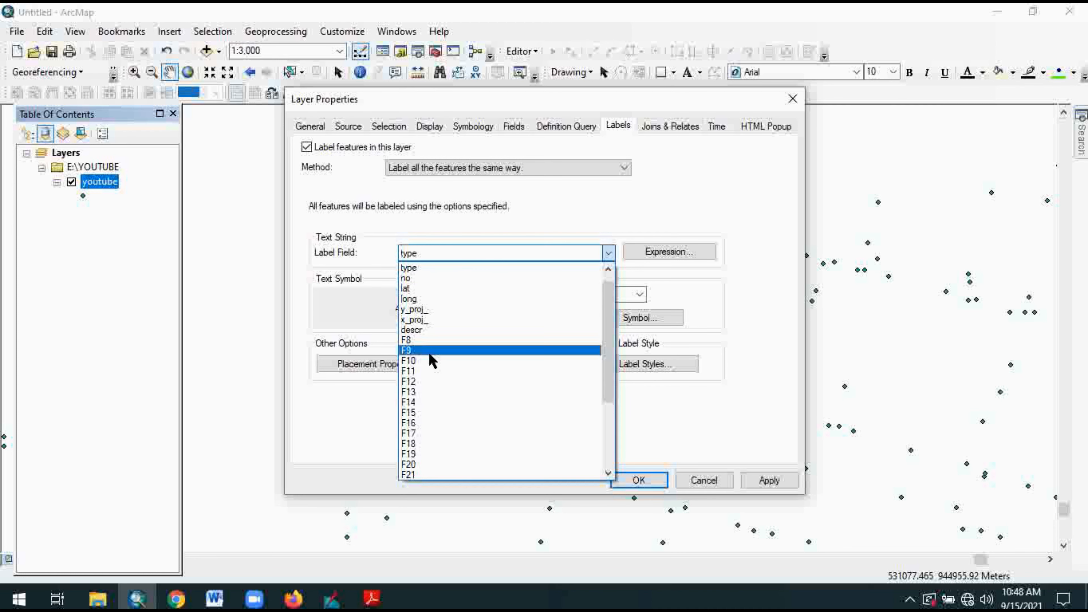
left_click(417, 331)
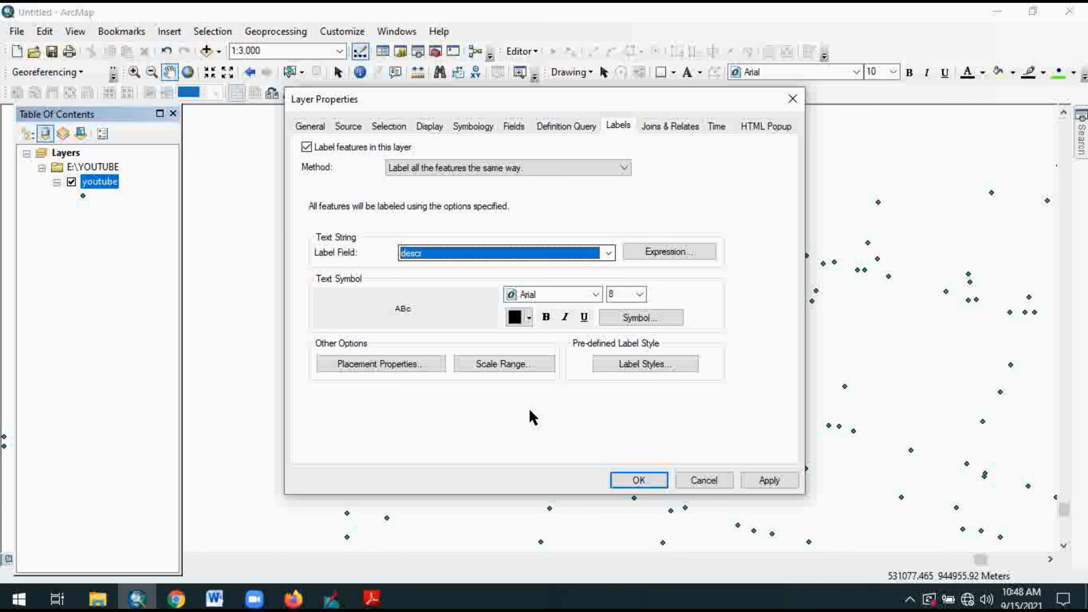
left_click(768, 479)
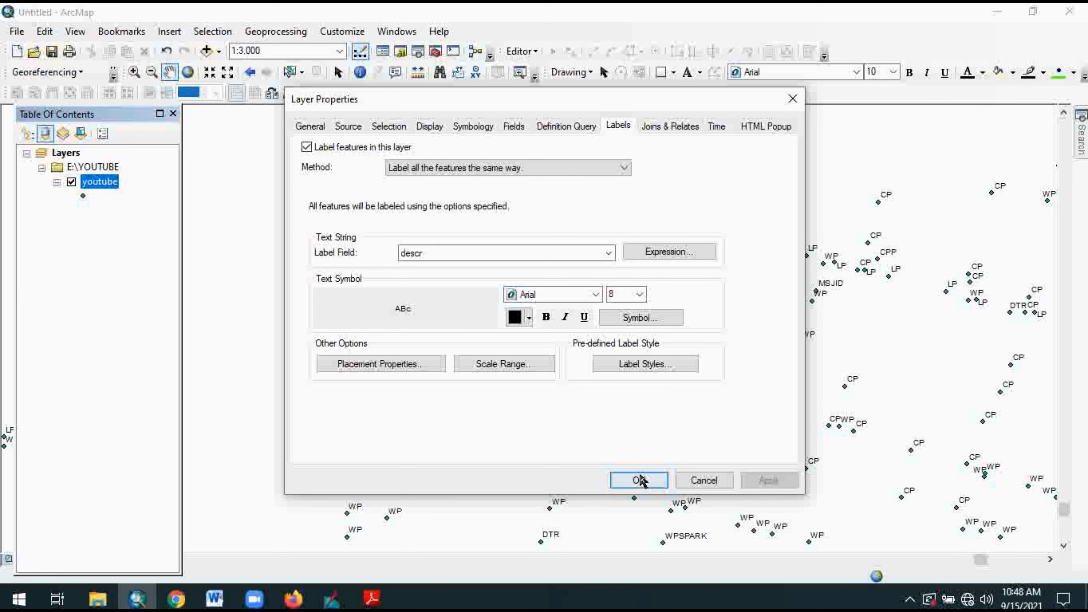
left_click(639, 294)
left_click(639, 294)
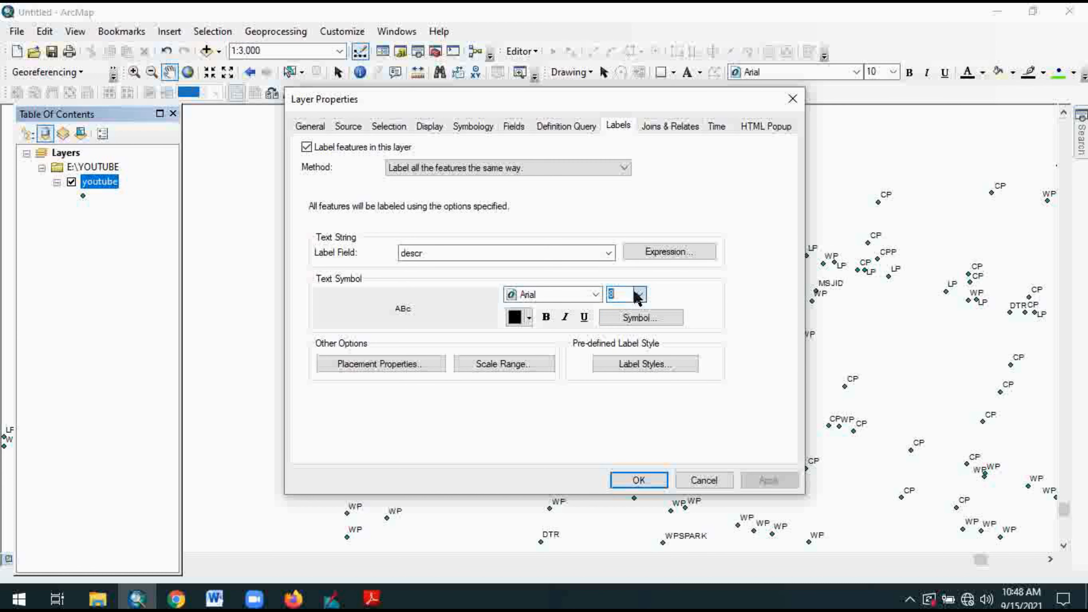
left_click(638, 480)
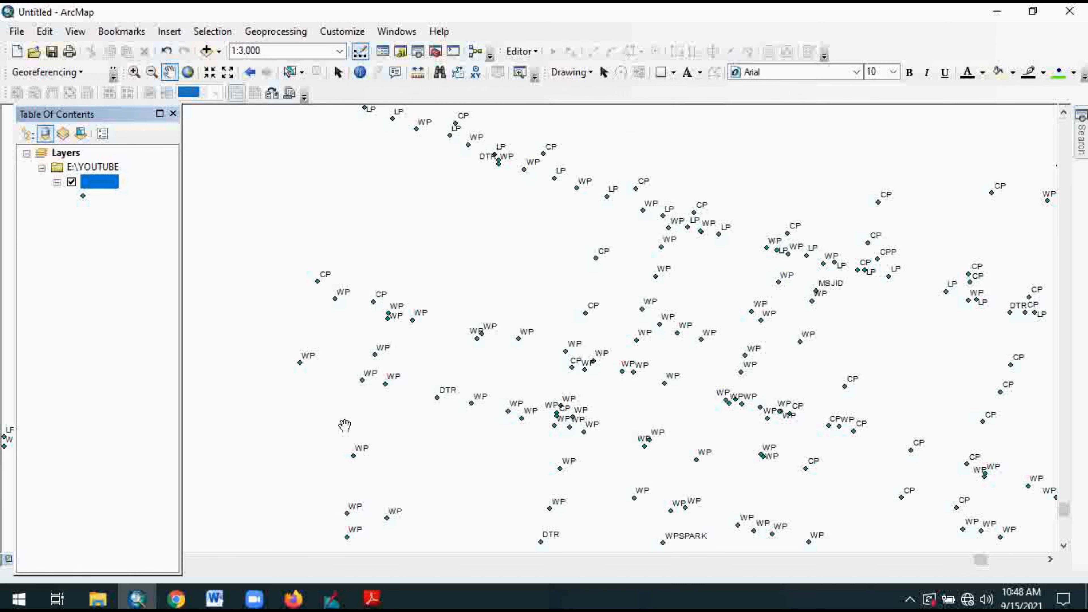
- Inspect the description labels beside the youtube points across different parts of the map
scroll(632, 339, "down", 3)
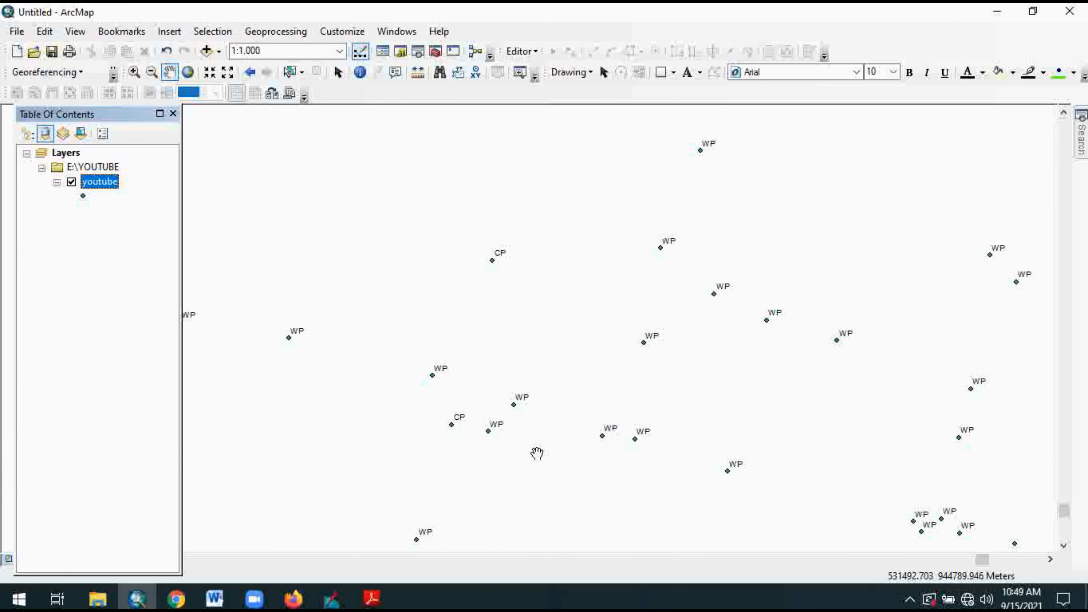
scroll(540, 450, "up", 2)
scroll(547, 445, "up", 1)
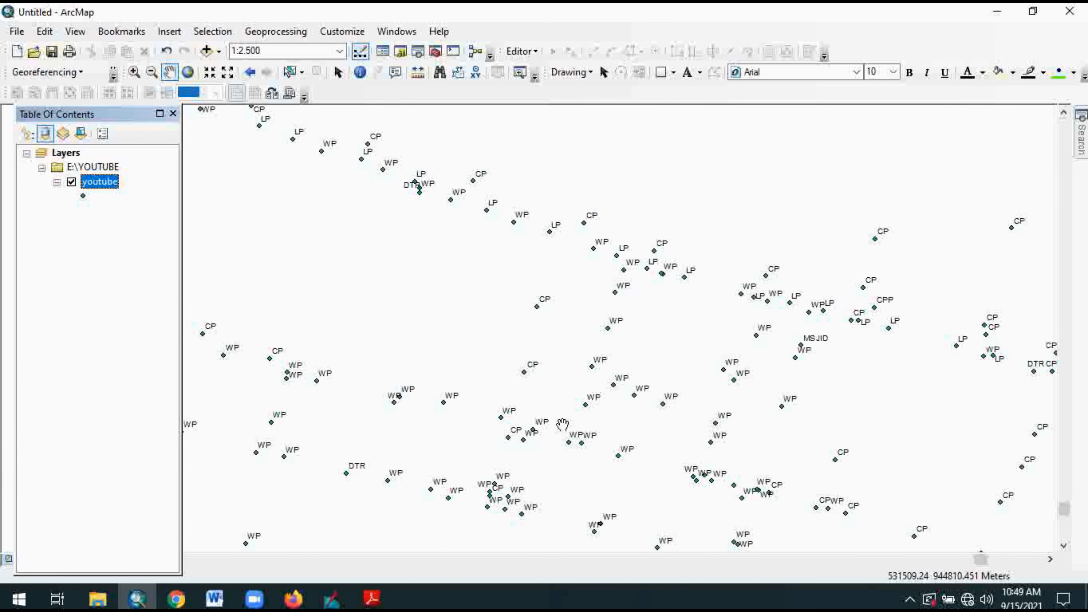
left_click_drag(546, 492, 620, 298)
left_click_drag(521, 433, 630, 273)
left_click_drag(654, 368, 569, 318)
scroll(593, 335, "up", 2)
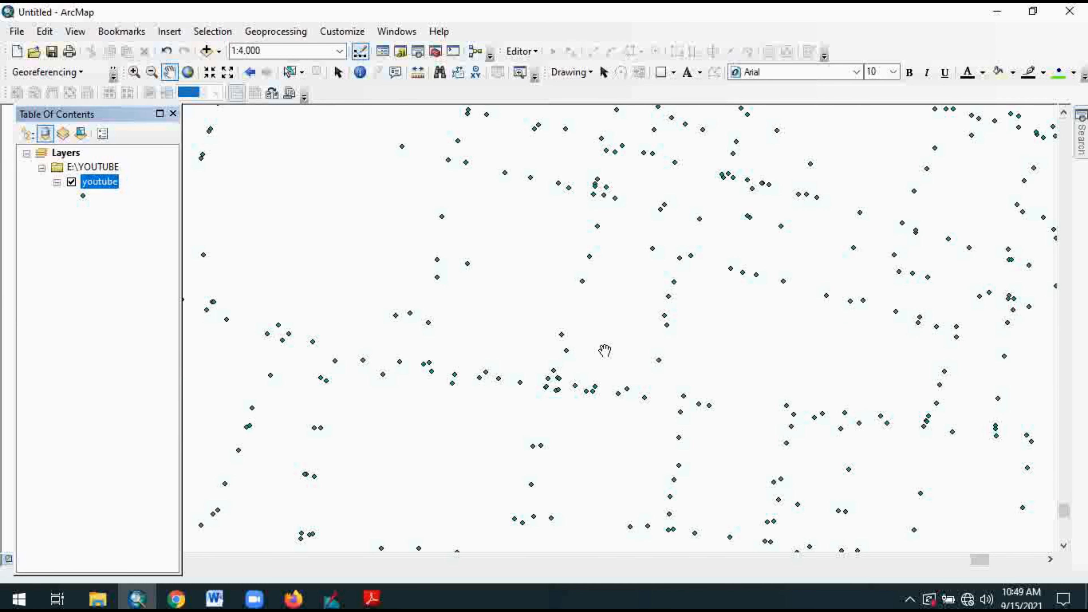
- Review the overall layout of the labeled youtube points at 1:12,500, including the northern part, and examine the central cluster at 1:6,000
scroll(605, 350, "up", 5)
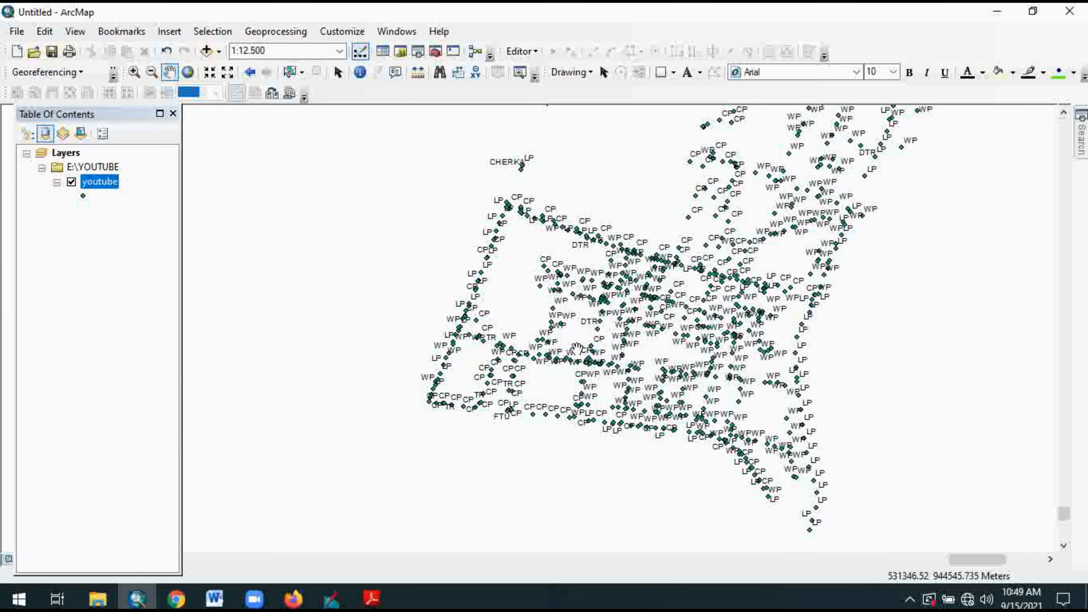
left_click_drag(758, 261, 688, 330)
left_click_drag(641, 364, 603, 288)
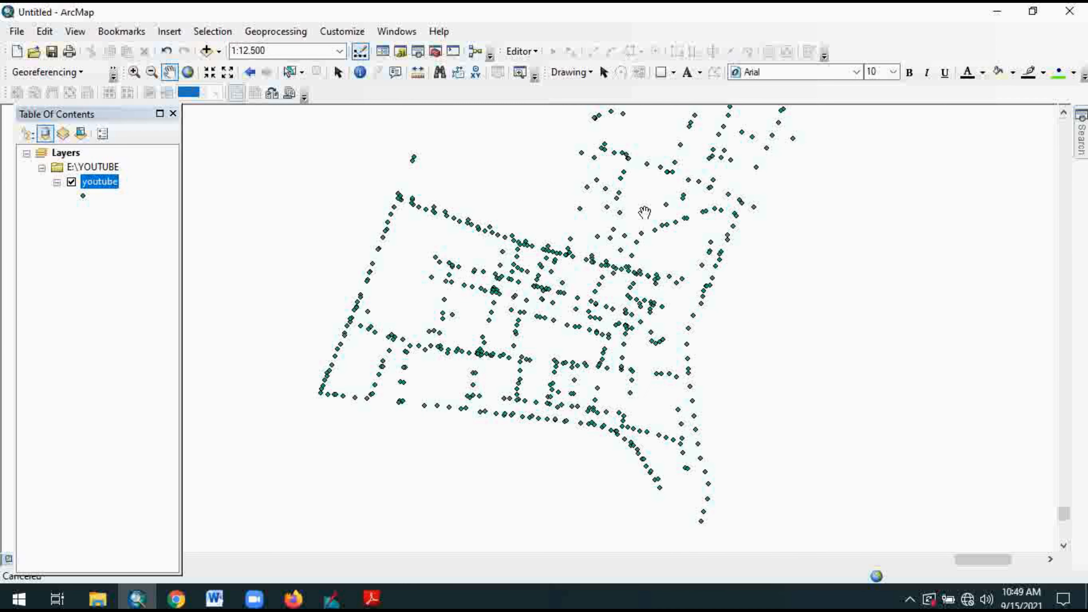
left_click_drag(638, 354, 624, 414)
left_click_drag(610, 256, 619, 333)
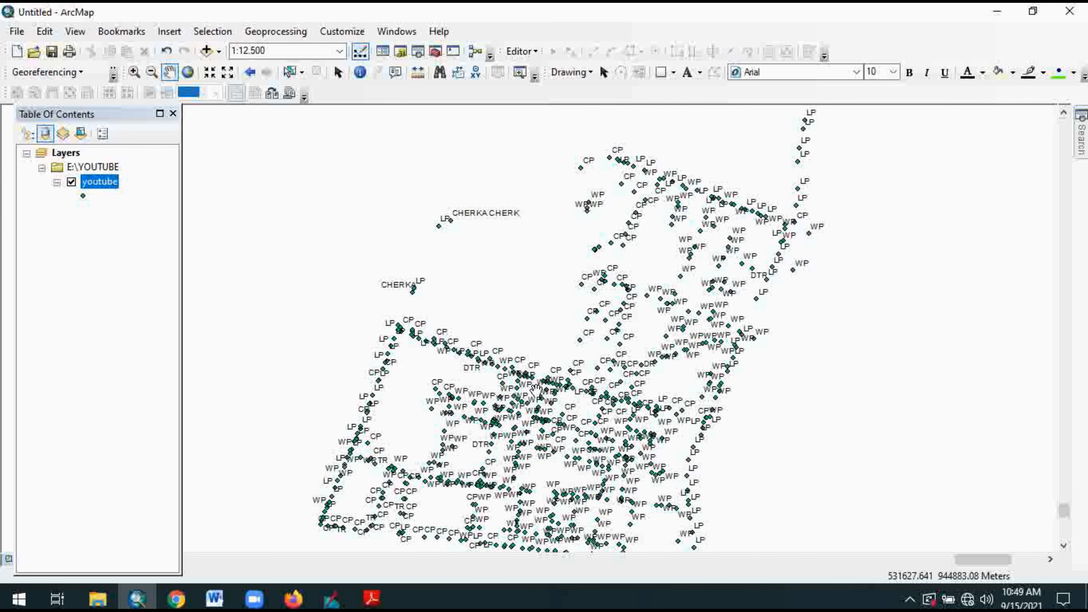
left_click_drag(536, 388, 561, 404)
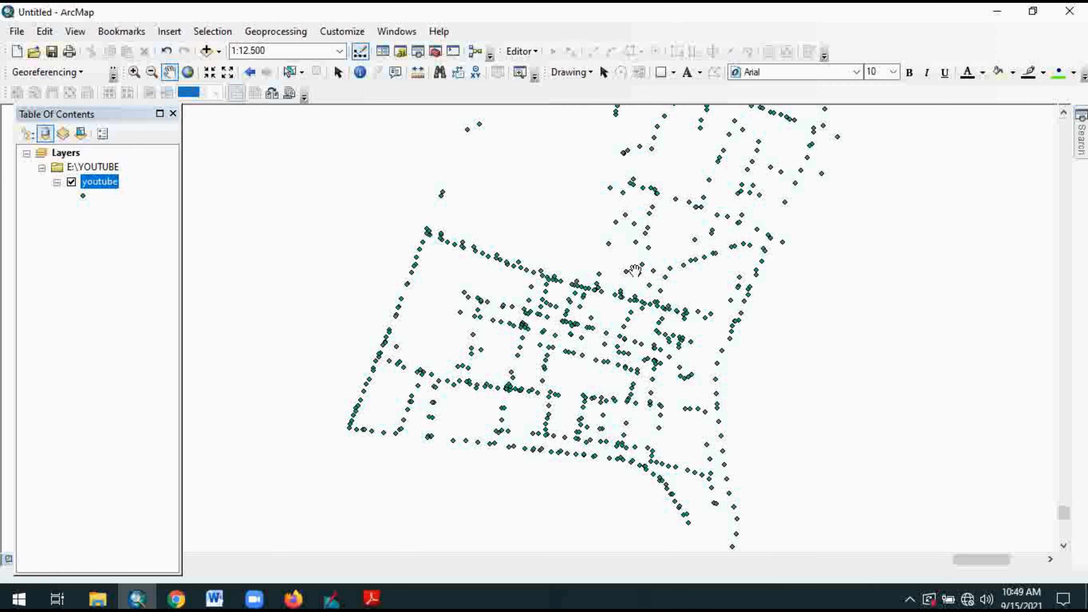
scroll(583, 449, "up", 2)
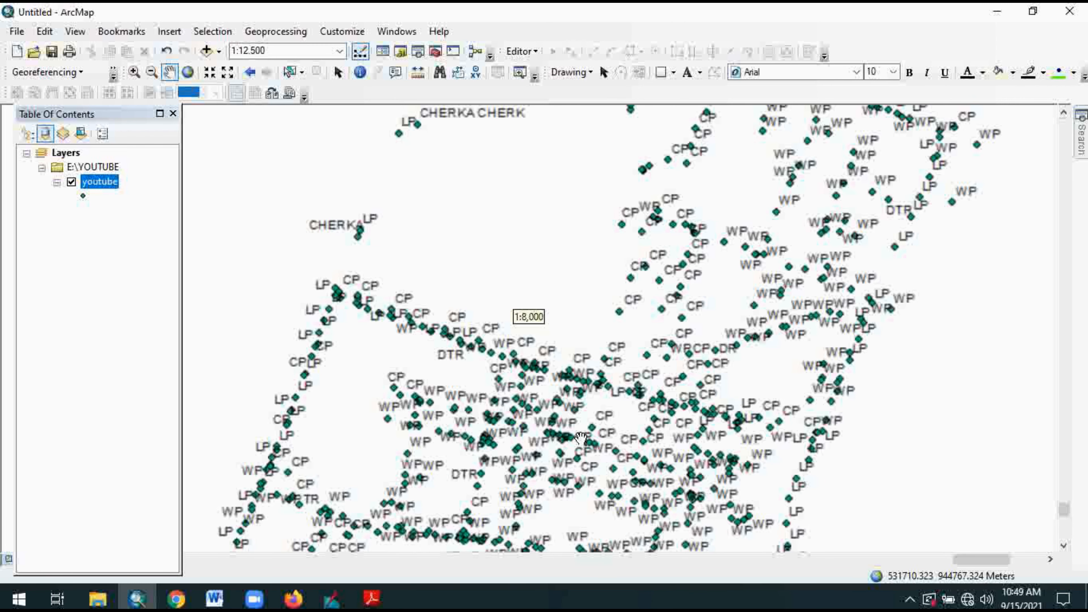
scroll(586, 438, "up", 1)
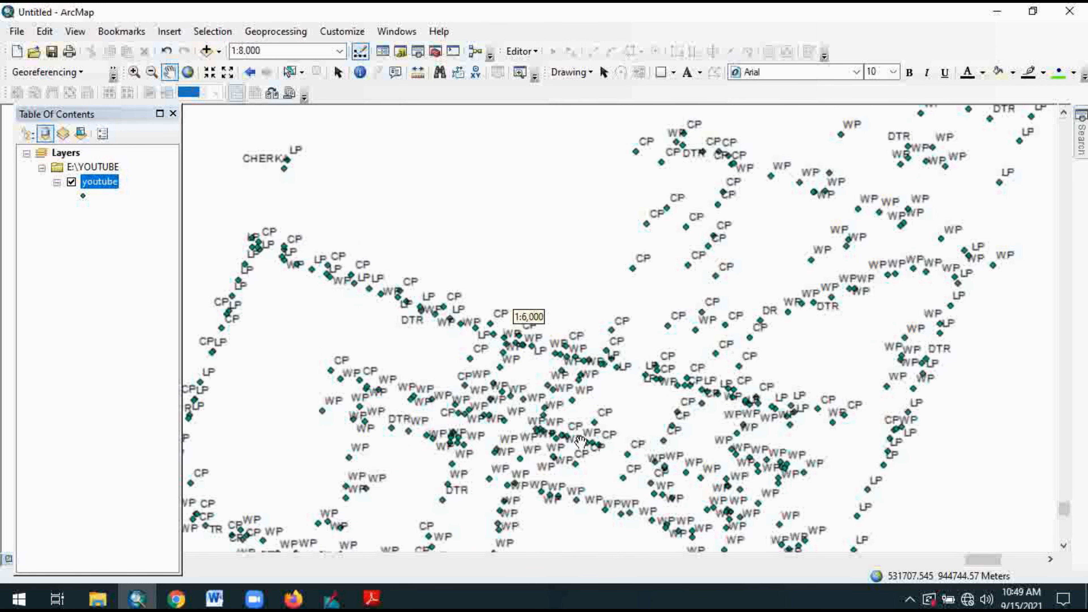